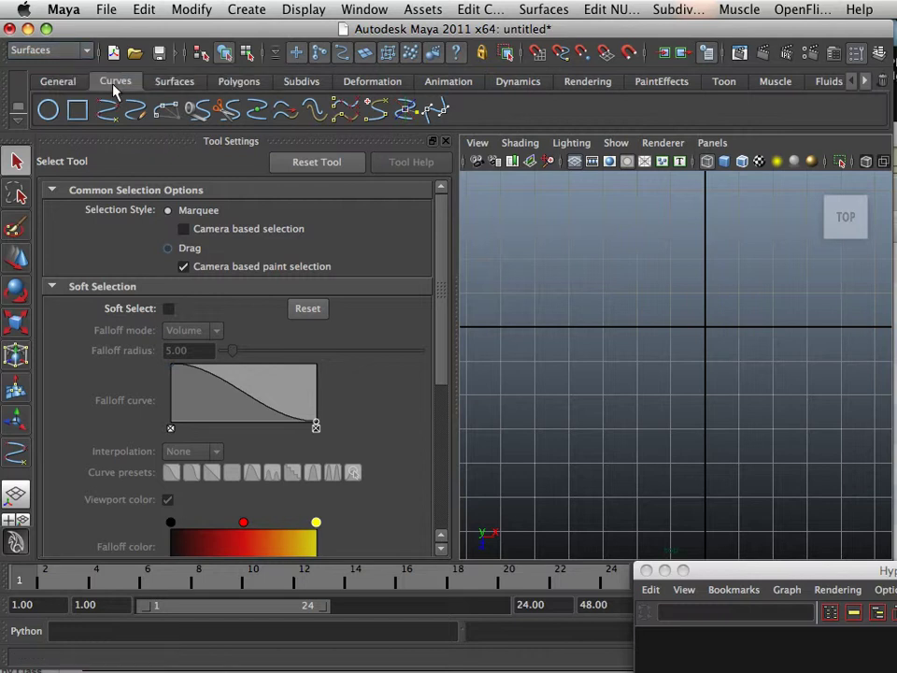
- Draw a linear, degree 1 EP curve with three grid-snapped points in the top view, forming an inverted V symmetric about its peak at the origin
{"action": "left_click", "coordinate": [111, 115]}
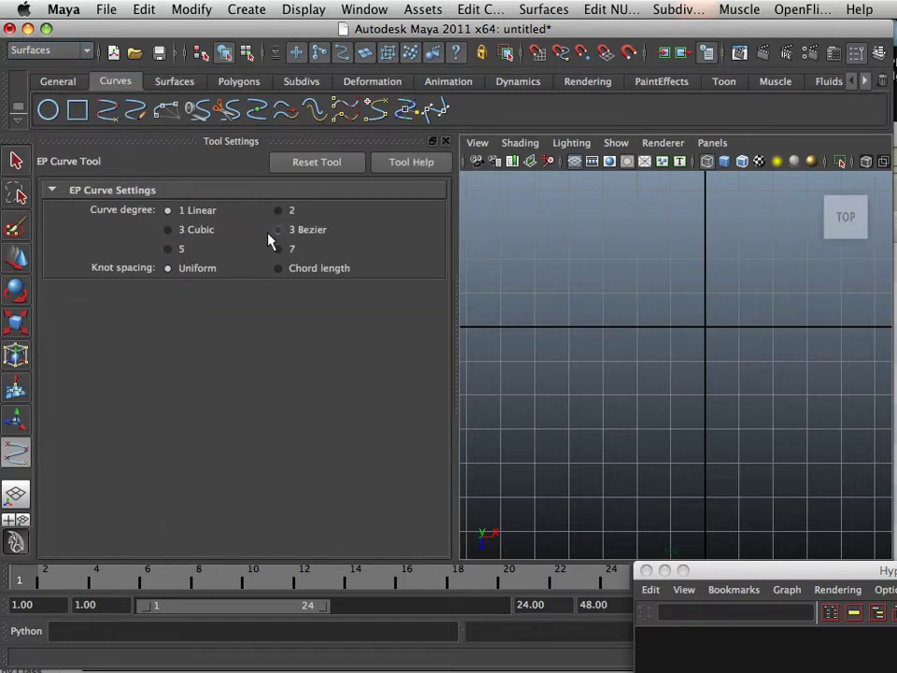
{"action": "left_click", "coordinate": [857, 55]}
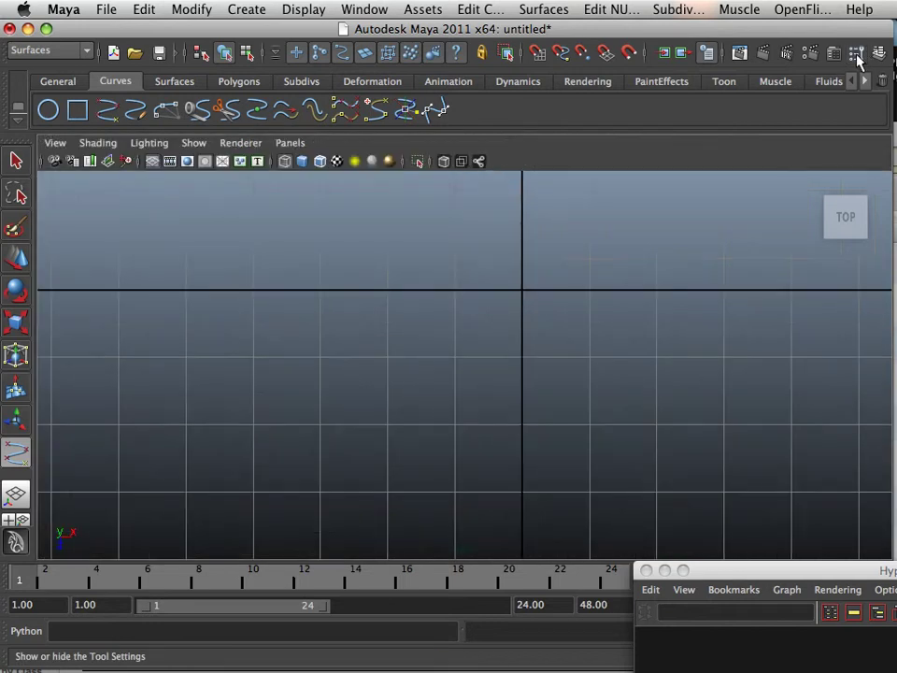
{"action": "left_click", "coordinate": [857, 54]}
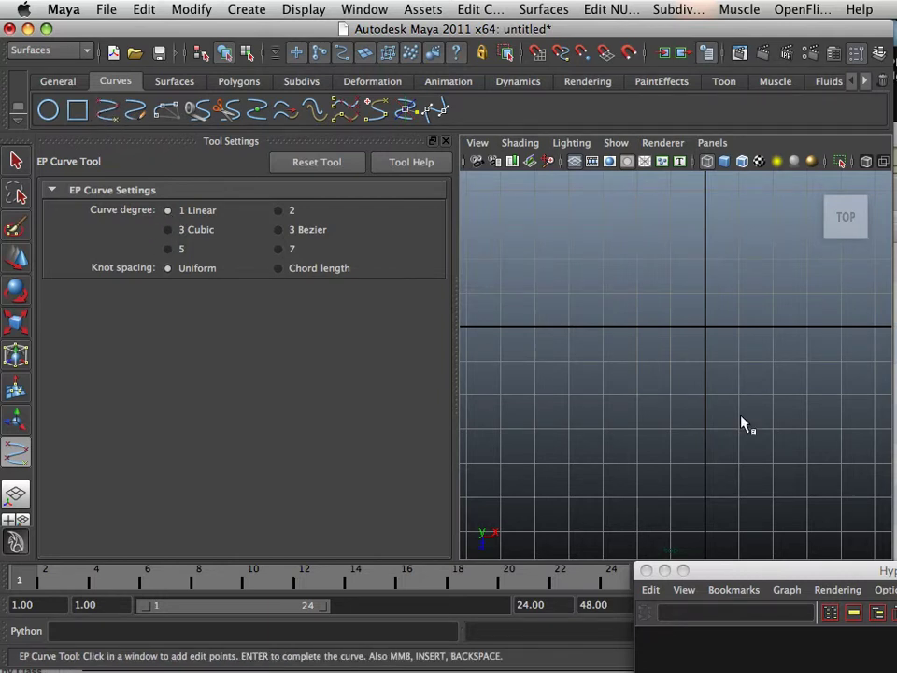
{"action": "middle_click_drag", "start_coordinate": [743, 423], "coordinate": [732, 452], "text": "alt"}
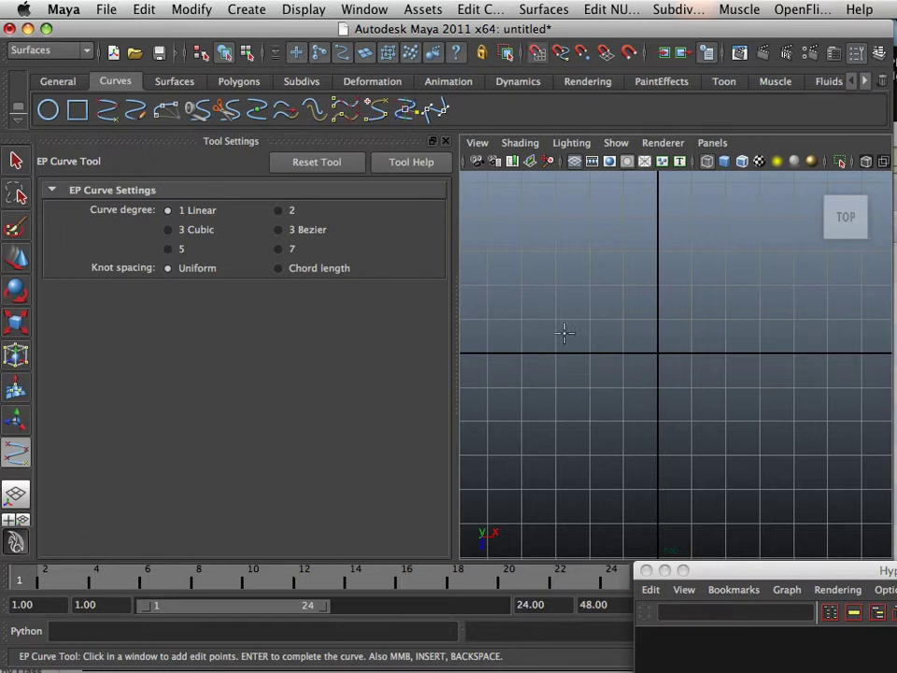
{"action": "left_click", "coordinate": [536, 53]}
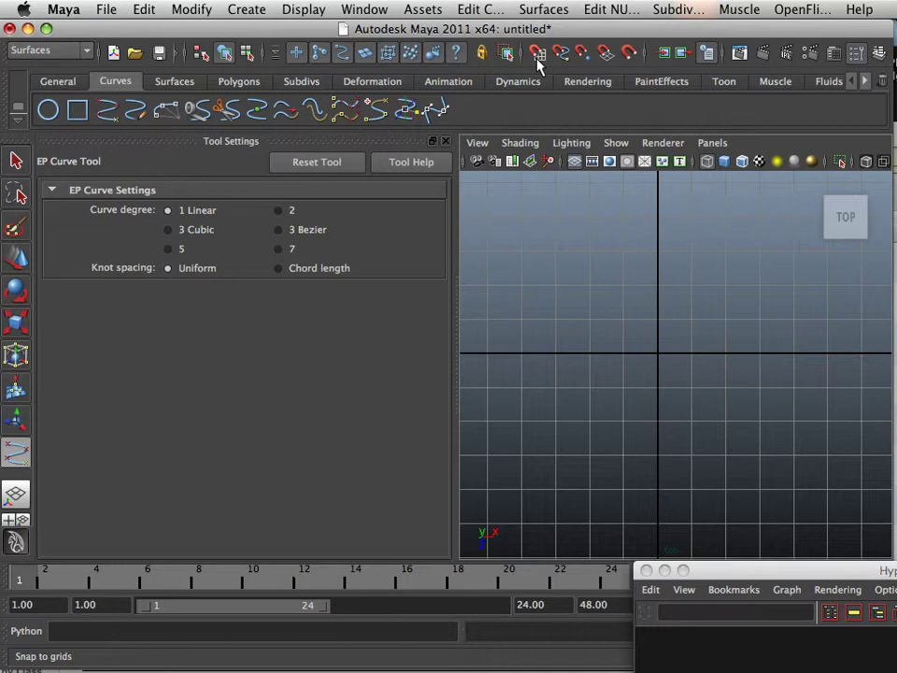
{"action": "left_click", "coordinate": [557, 419]}
{"action": "left_click", "coordinate": [658, 353]}
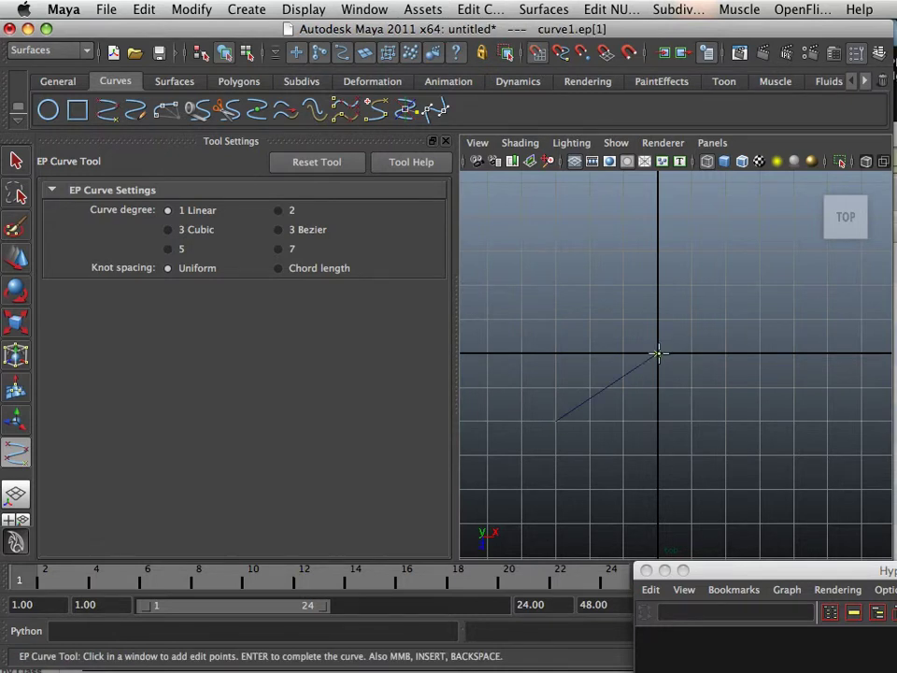
{"action": "left_click", "coordinate": [759, 423]}
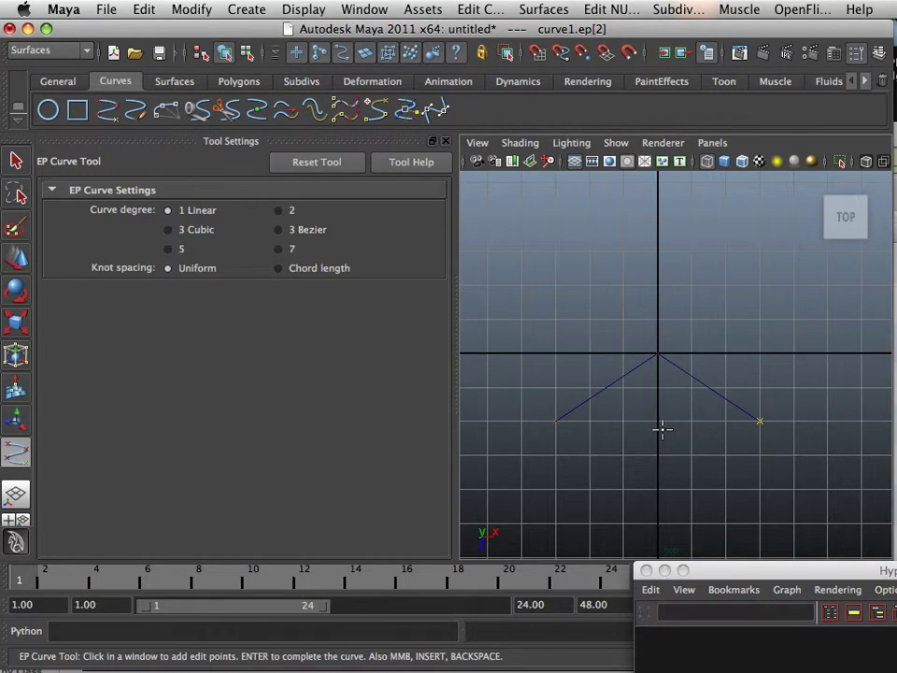
{"action": "key", "text": "Return"}
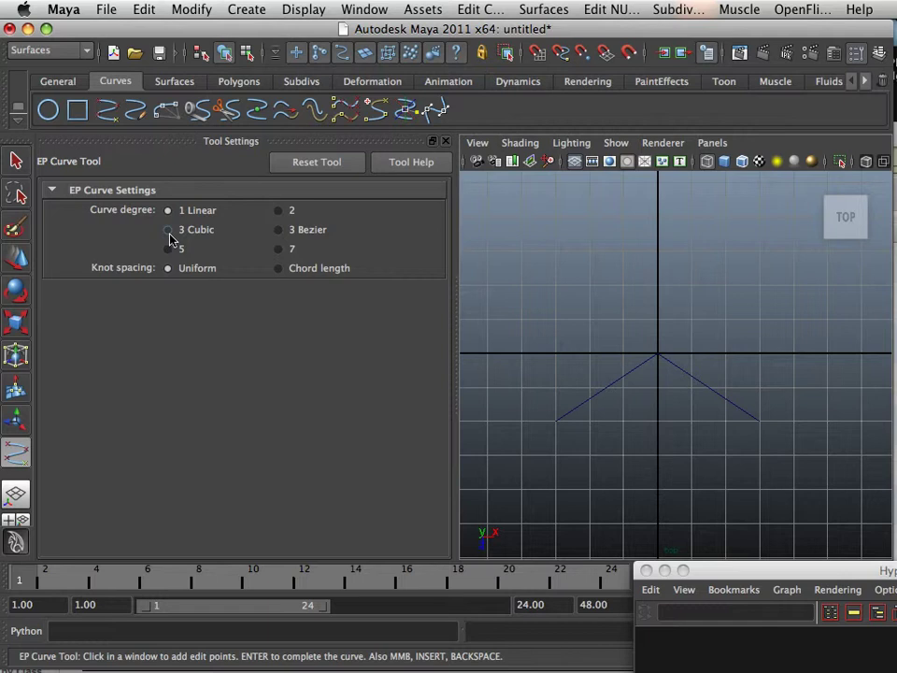
- Draw a 3 Cubic EP curve through three grid-snapped points below the linear one, starting at X -3, Z 4 and peaking on the centre axis
{"action": "left_click", "coordinate": [557, 489]}
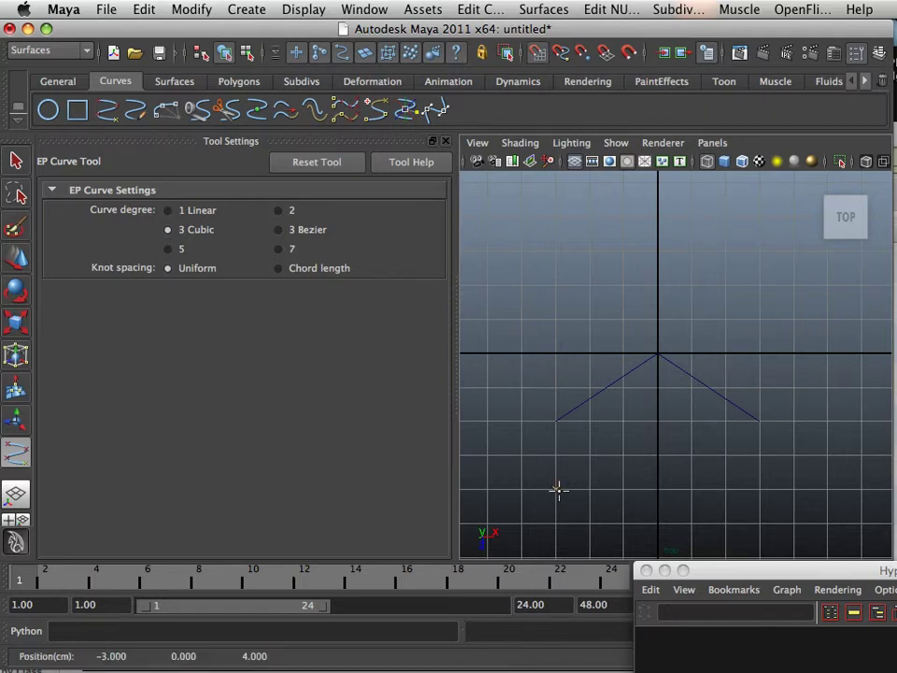
{"action": "left_click", "coordinate": [659, 457]}
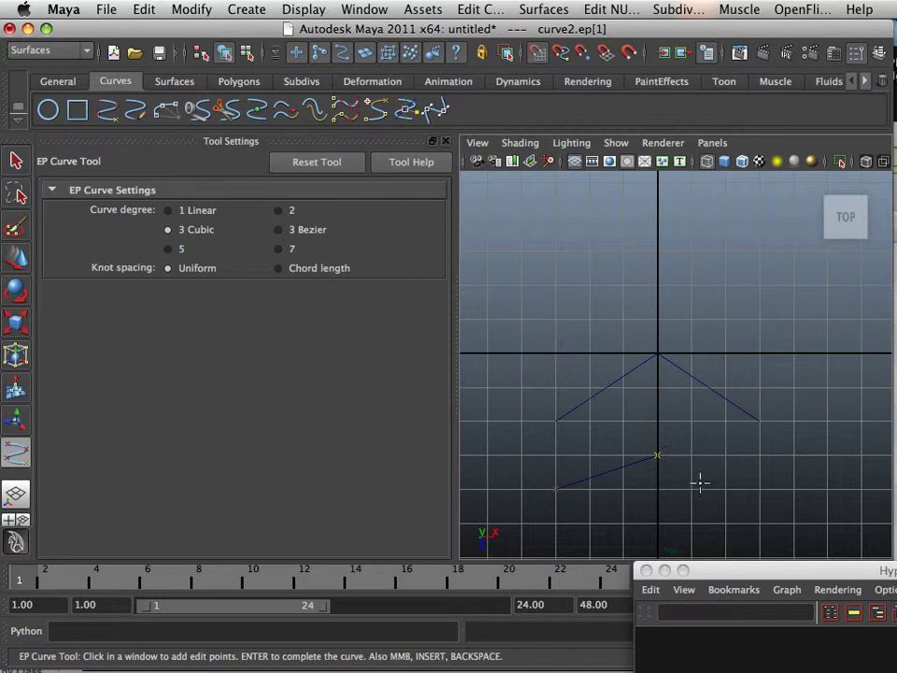
{"action": "left_click", "coordinate": [759, 488]}
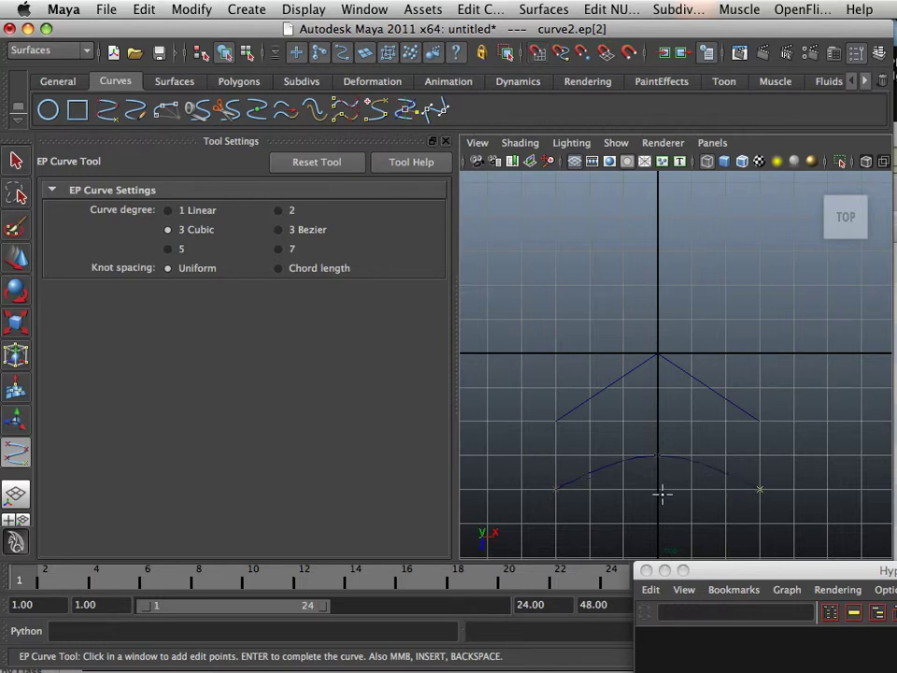
{"action": "left_click", "coordinate": [16, 258]}
- Display the control vertices of both the linear and the cubic curve
{"action": "middle_click_drag", "start_coordinate": [701, 436], "coordinate": [731, 373], "text": "alt"}
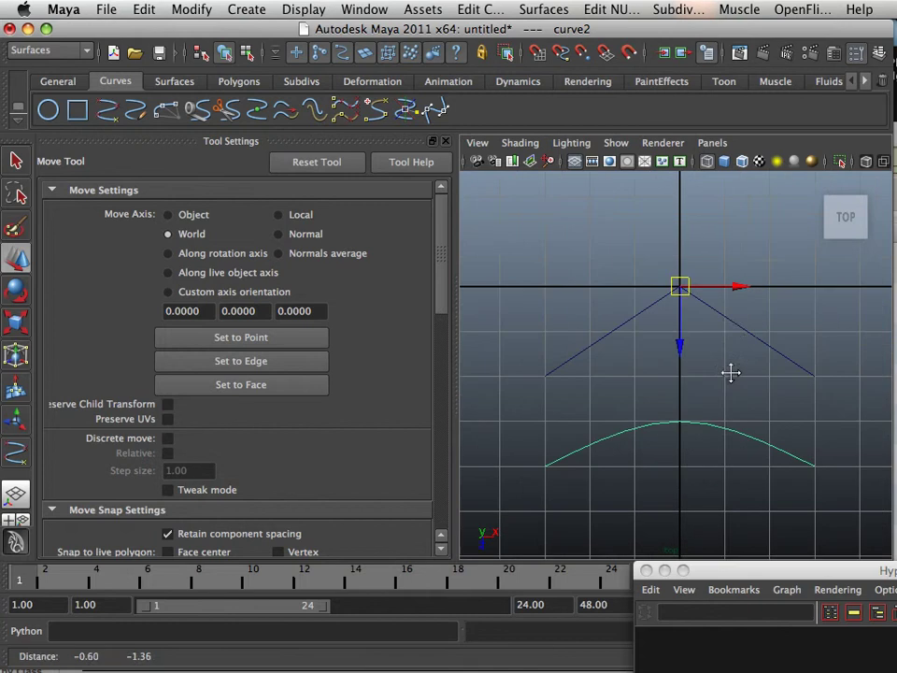
{"action": "right_click_drag", "start_coordinate": [739, 329], "coordinate": [713, 336]}
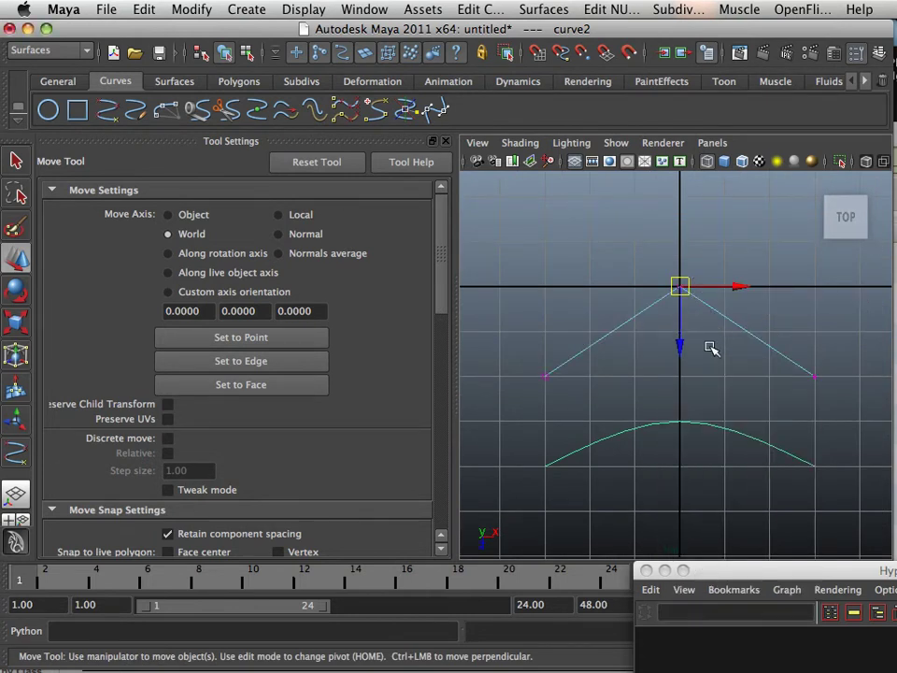
{"action": "right_click_drag", "start_coordinate": [707, 425], "coordinate": [630, 370]}
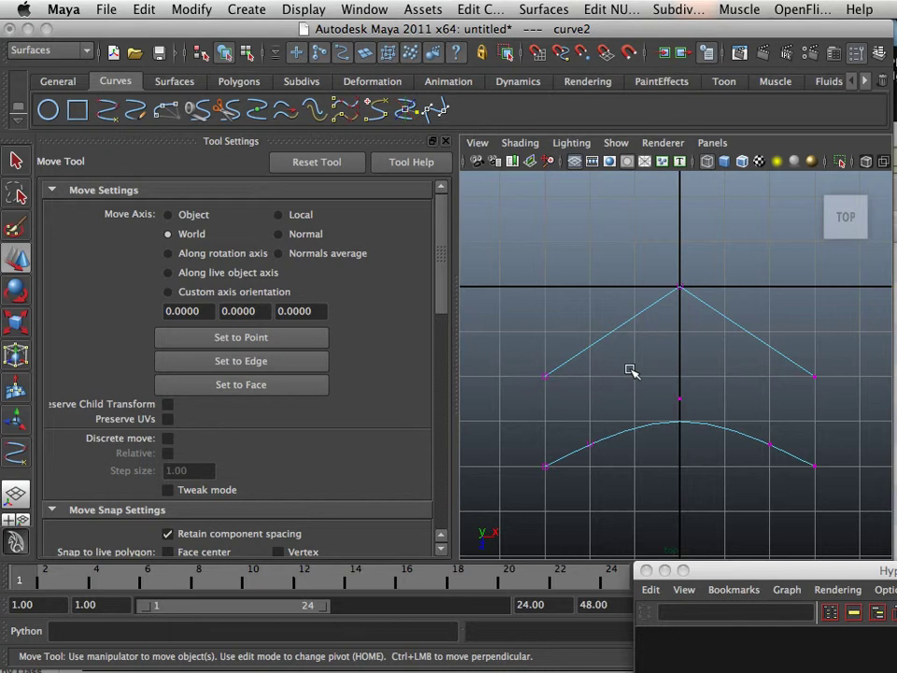
{"action": "middle_click_drag", "start_coordinate": [652, 374], "coordinate": [641, 366], "text": "alt"}
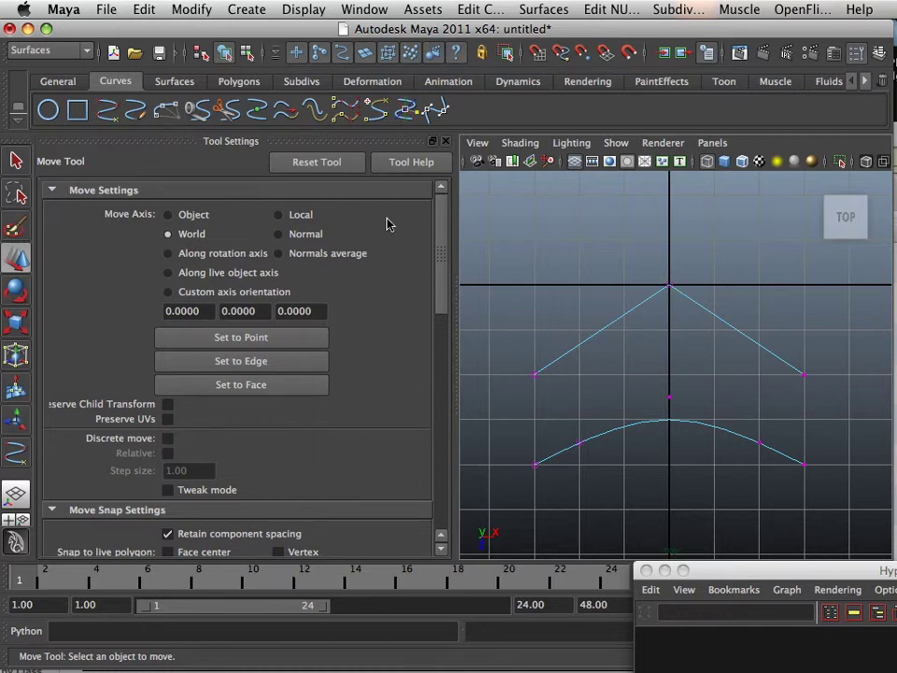
- Examine the position of the cubic curve's middle control vertex relative to the curve's peak
{"action": "left_click", "coordinate": [135, 110]}
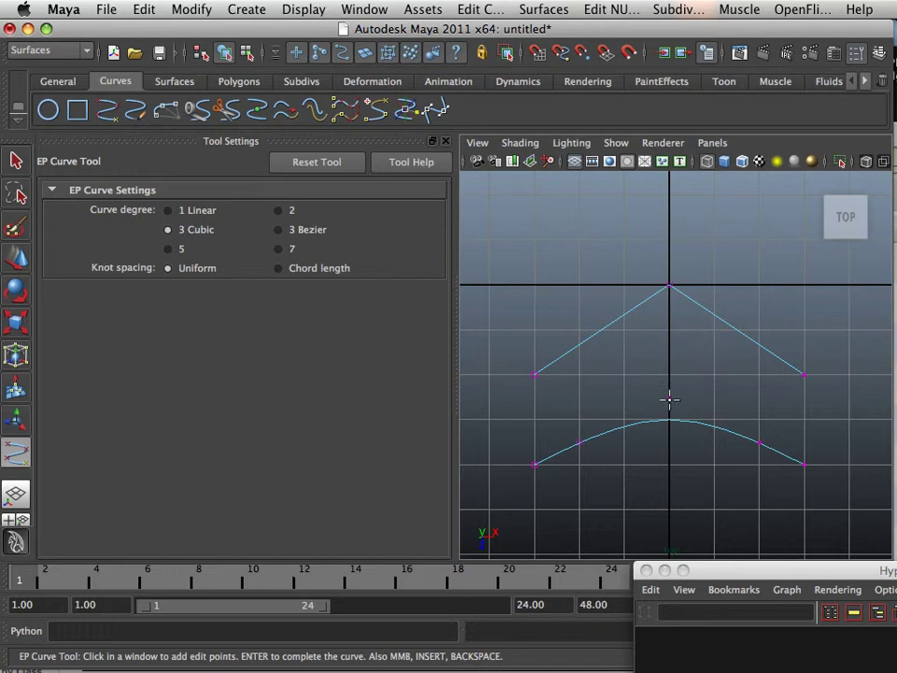
{"action": "scroll", "coordinate": [669, 400], "scroll_direction": "up", "scroll_amount": 6}
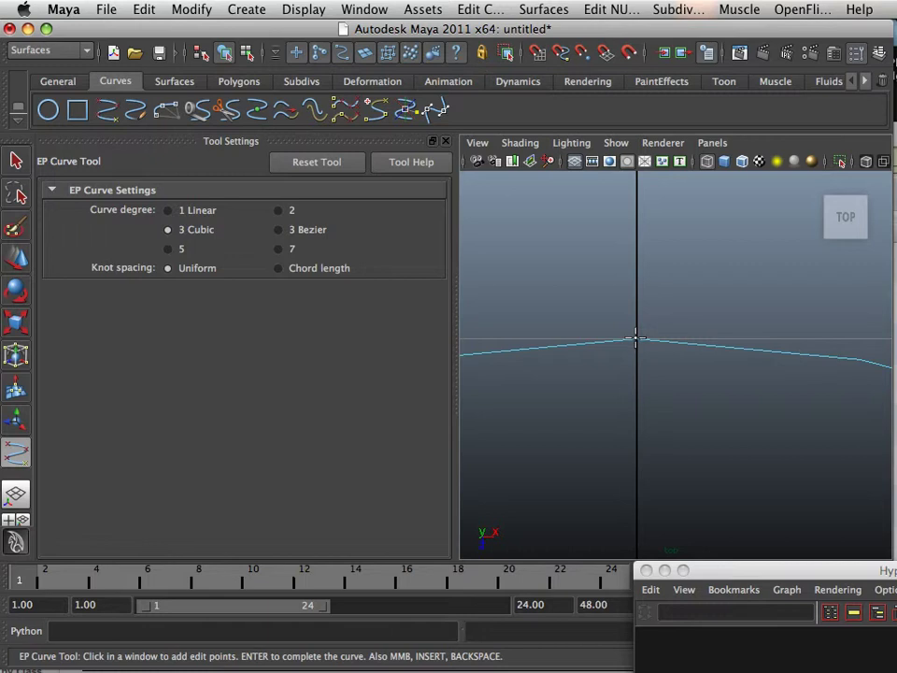
{"action": "scroll", "coordinate": [634, 340], "scroll_direction": "down", "scroll_amount": 5}
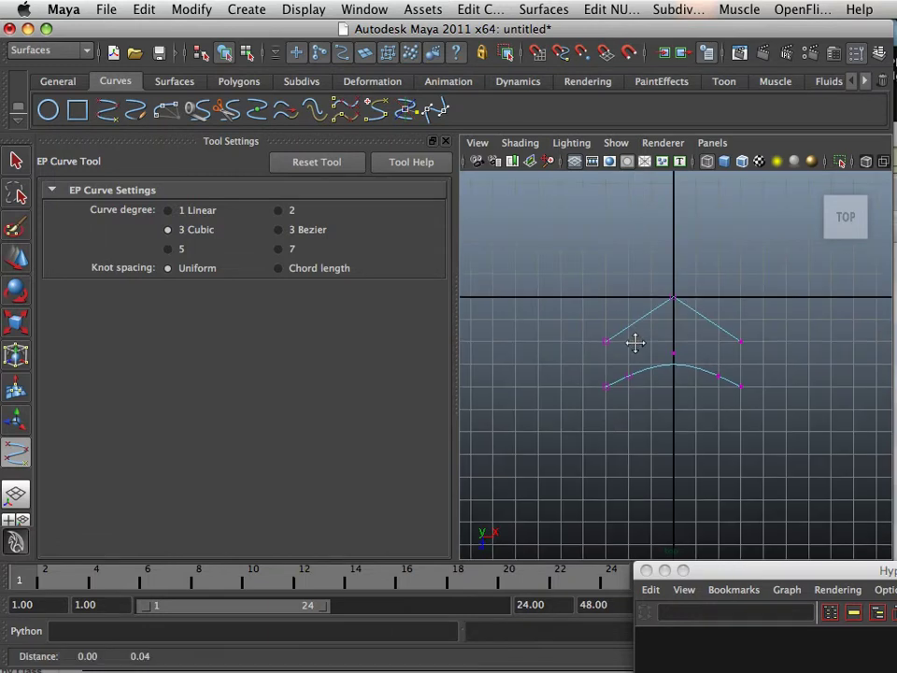
{"action": "scroll", "coordinate": [768, 410], "scroll_direction": "up", "scroll_amount": 5}
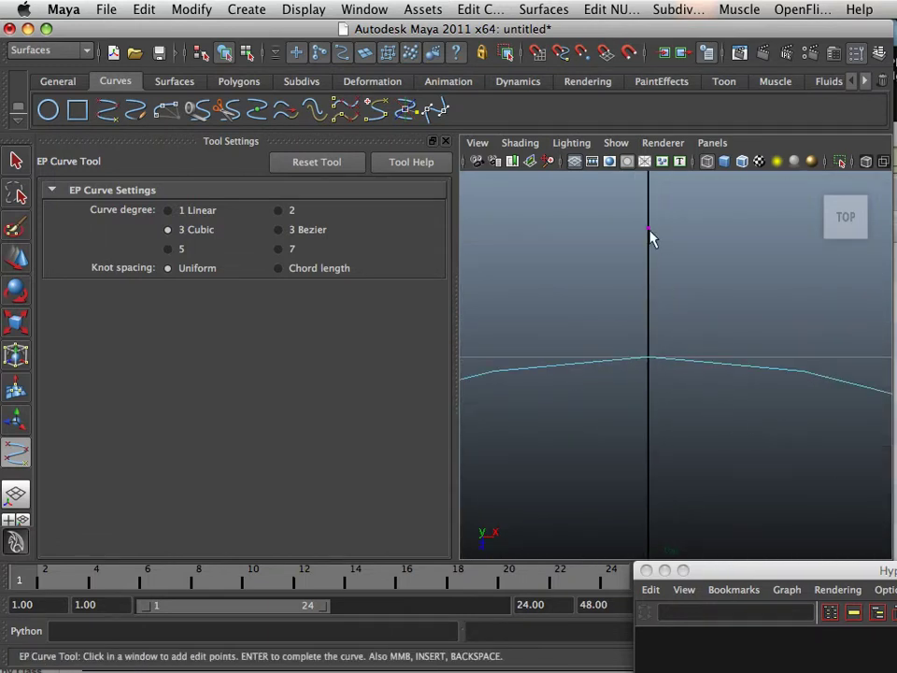
{"action": "scroll", "coordinate": [649, 260], "scroll_direction": "down", "scroll_amount": 5}
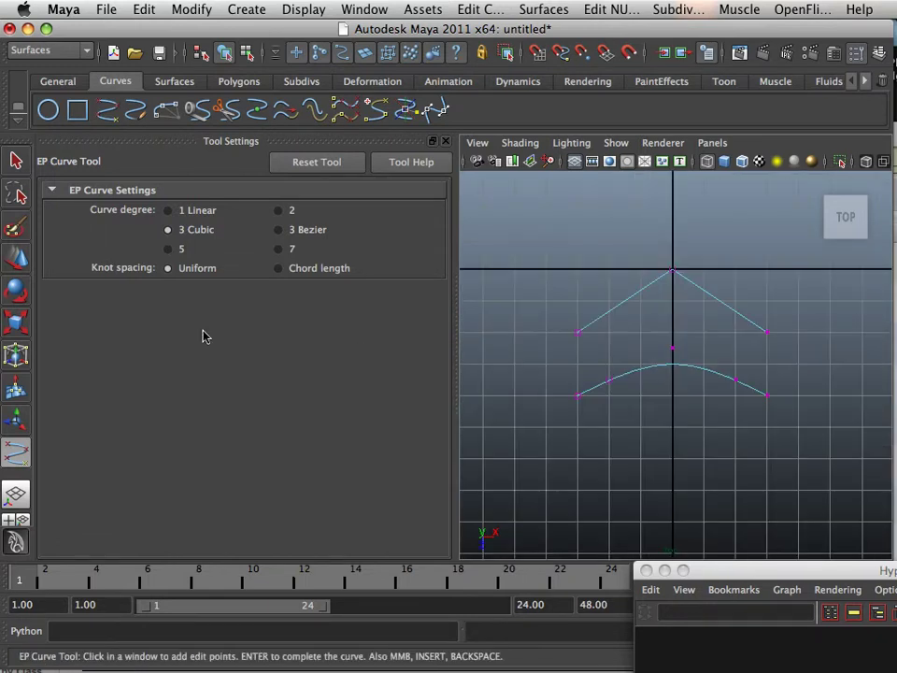
- Reshape the cubic curve by moving its middle control vertex down and back up along Z, finishing at about 2.46 cm
{"action": "left_click", "coordinate": [16, 257]}
{"action": "left_click_drag", "start_coordinate": [668, 351], "coordinate": [666, 353]}
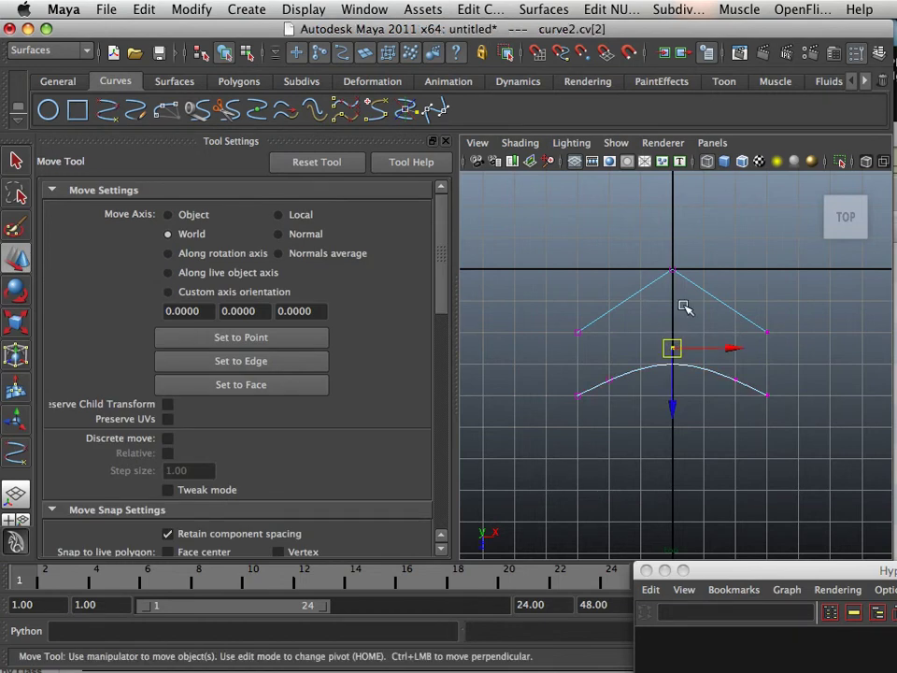
{"action": "left_click_drag", "start_coordinate": [675, 395], "coordinate": [650, 409]}
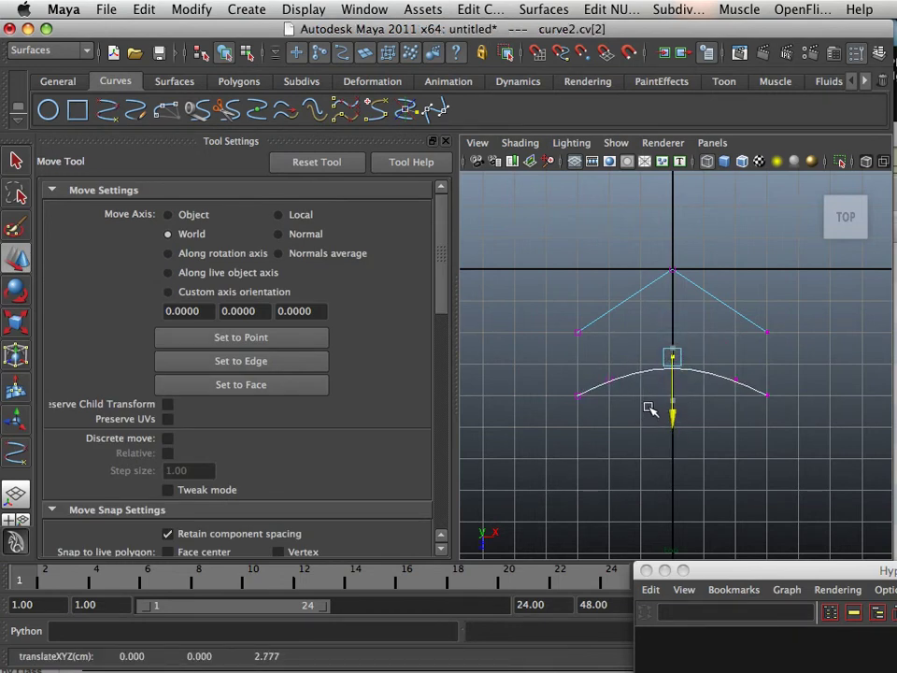
{"action": "scroll", "coordinate": [649, 409], "scroll_direction": "up", "scroll_amount": 3}
{"action": "scroll", "coordinate": [650, 408], "scroll_direction": "down", "scroll_amount": 2}
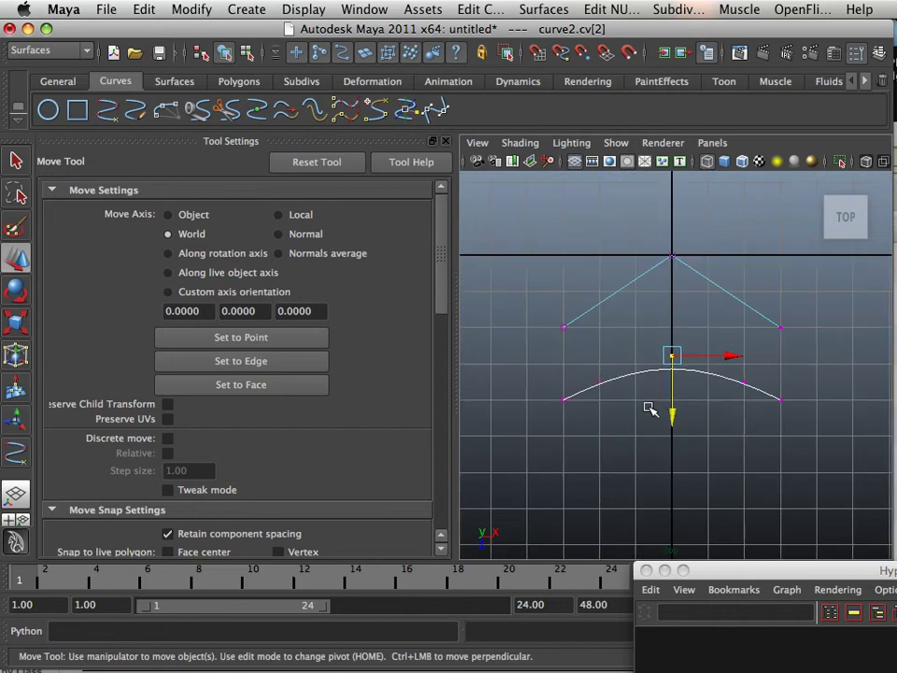
{"action": "middle_click_drag", "start_coordinate": [649, 409], "coordinate": [660, 377], "text": "alt"}
{"action": "right_click_drag", "start_coordinate": [661, 376], "coordinate": [686, 372], "text": "alt"}
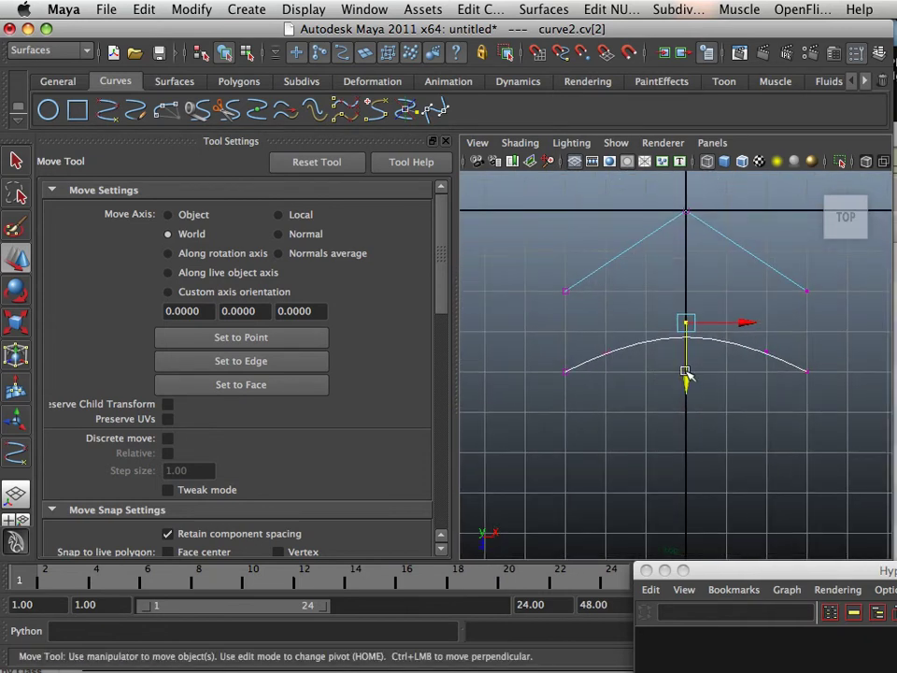
{"action": "left_click_drag", "start_coordinate": [685, 372], "coordinate": [650, 406]}
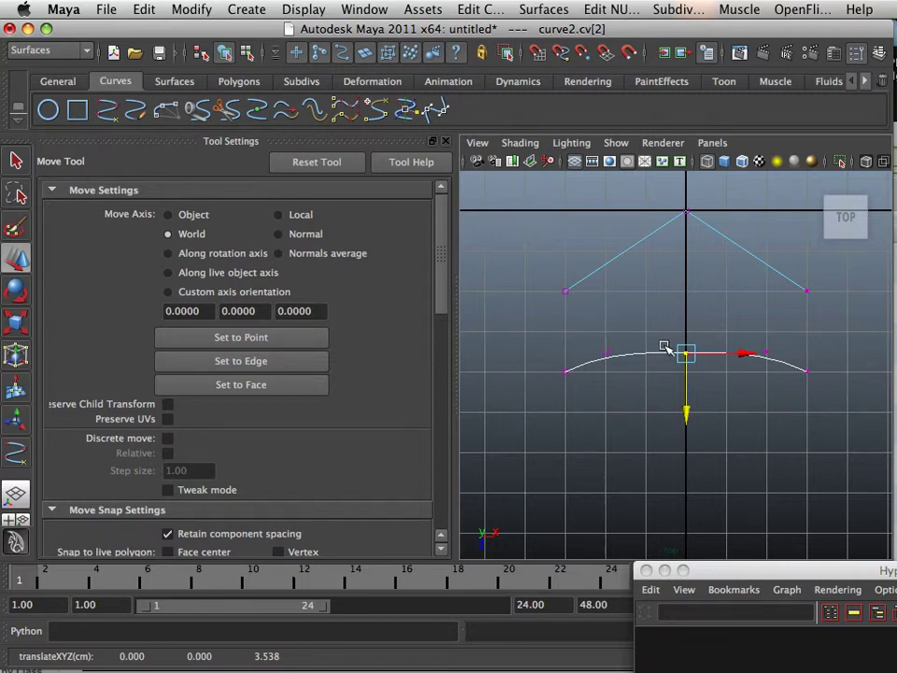
{"action": "right_click_drag", "start_coordinate": [663, 348], "coordinate": [817, 408], "text": "alt"}
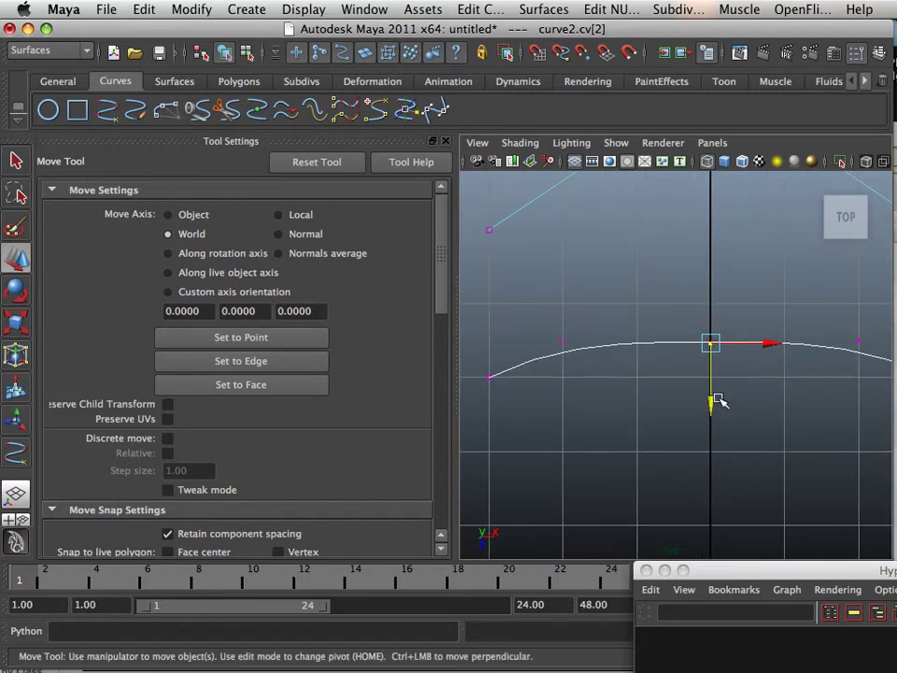
{"action": "left_click_drag", "start_coordinate": [717, 402], "coordinate": [695, 342]}
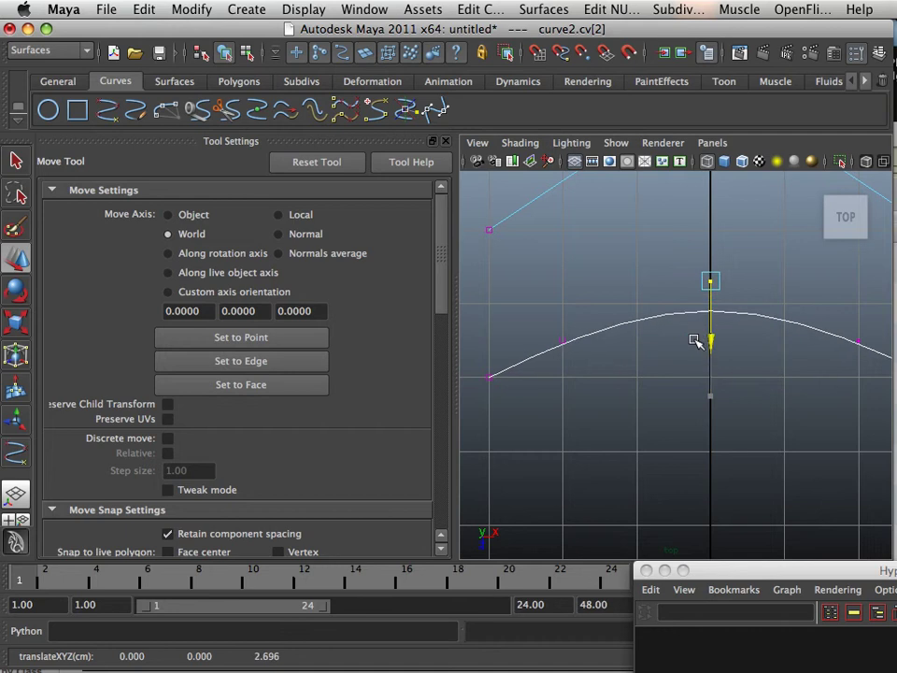
{"action": "scroll", "coordinate": [697, 342], "scroll_direction": "down", "scroll_amount": 3}
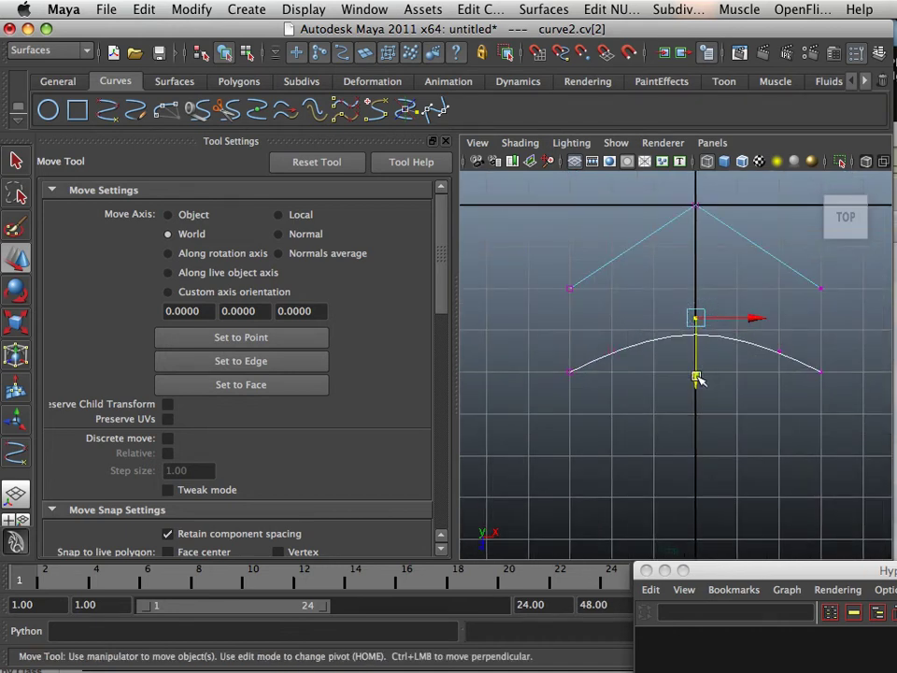
{"action": "mouse_move", "coordinate": [697, 375]}
{"action": "left_mouse_down"}
{"action": "mouse_move", "coordinate": [701, 347]}
{"action": "mouse_move", "coordinate": [699, 390]}
{"action": "mouse_move", "coordinate": [705, 367]}
{"action": "left_mouse_up"}
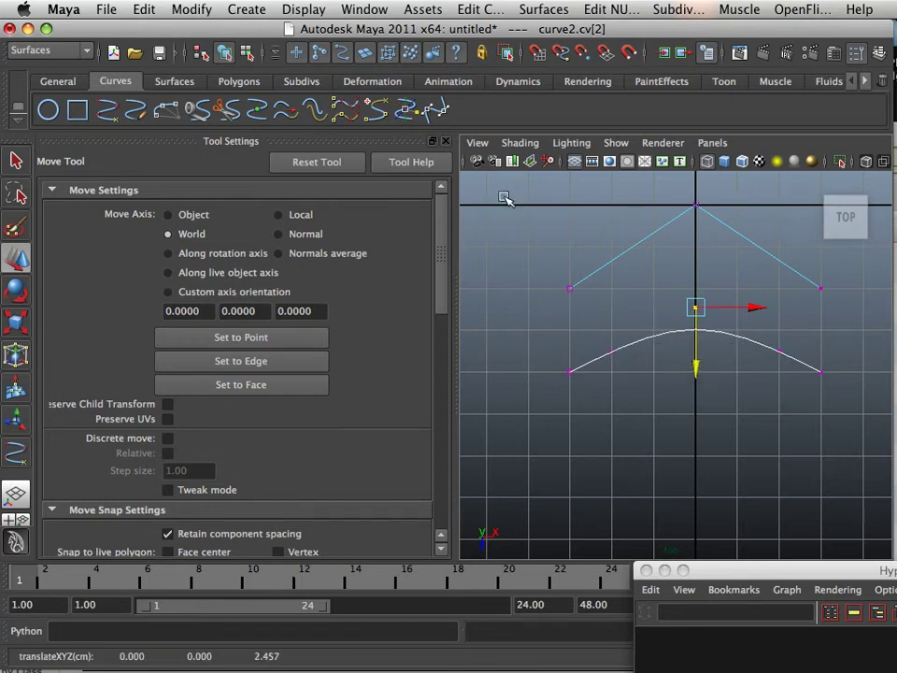
- Draw a Bezier curve with three grid-snapped anchors below the cubic curve, the middle anchor on the centre axis one grid unit above the ends
{"action": "left_click", "coordinate": [434, 111]}
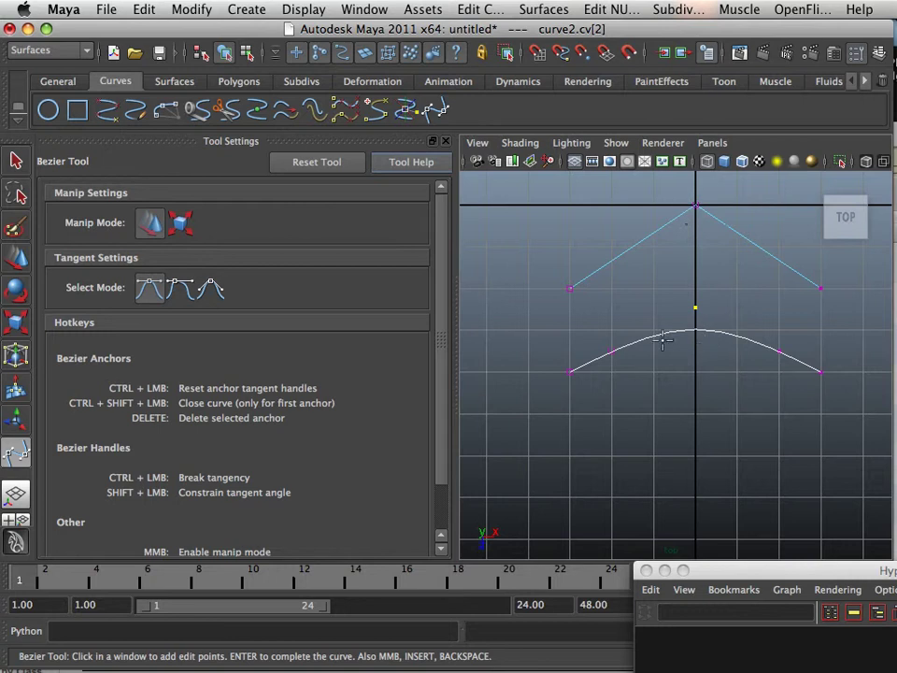
{"action": "left_click", "coordinate": [570, 496]}
{"action": "left_click", "coordinate": [693, 456]}
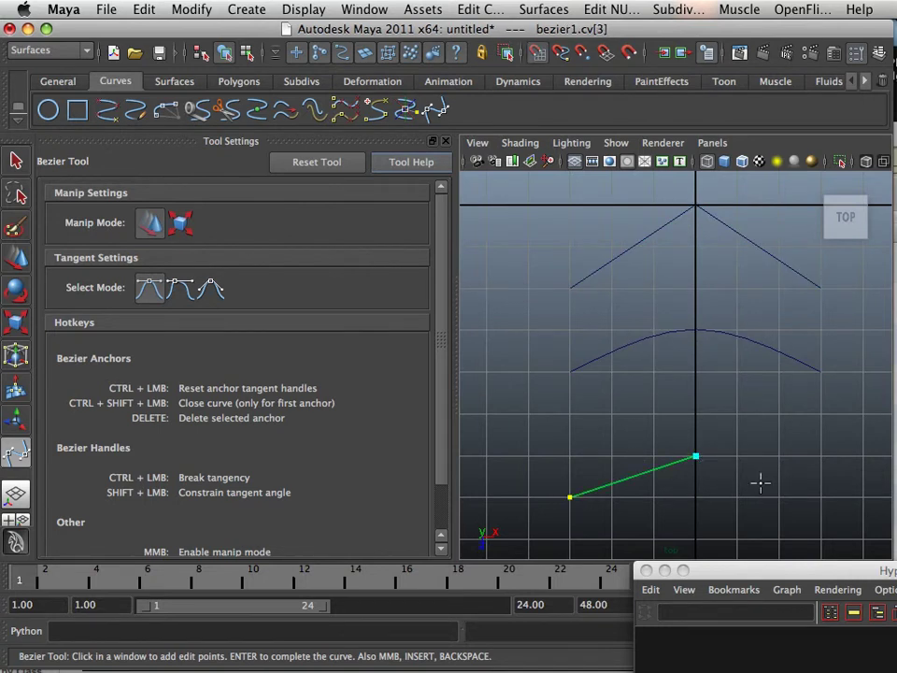
{"action": "left_click", "coordinate": [819, 495]}
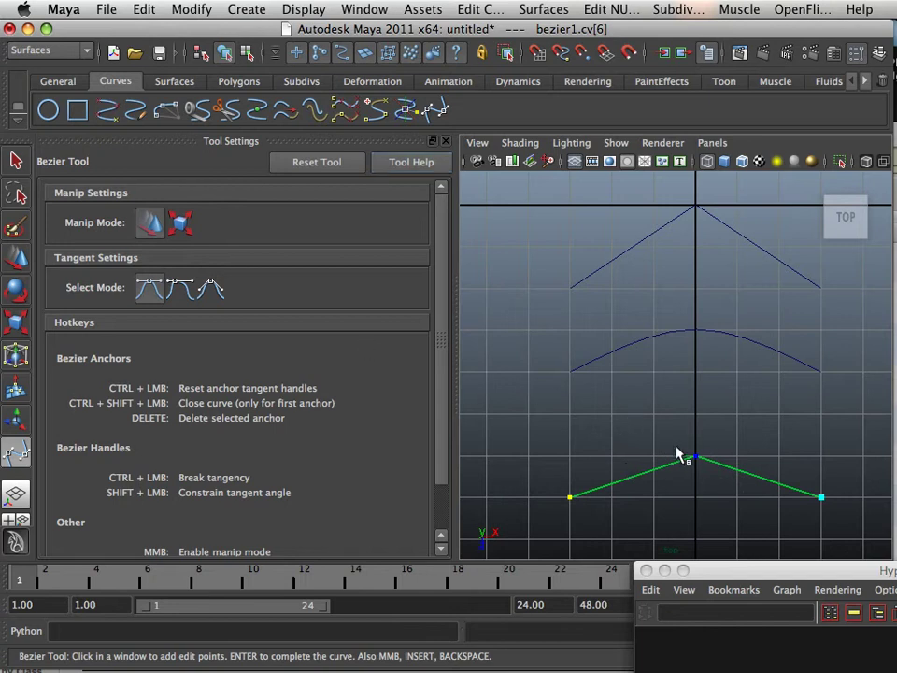
- Pull horizontal tangent handles out of the Bezier curve's middle anchor to round its peak
{"action": "scroll", "coordinate": [691, 465], "scroll_direction": "up", "scroll_amount": 5}
{"action": "middle_click_drag", "start_coordinate": [688, 459], "coordinate": [608, 259], "text": "alt"}
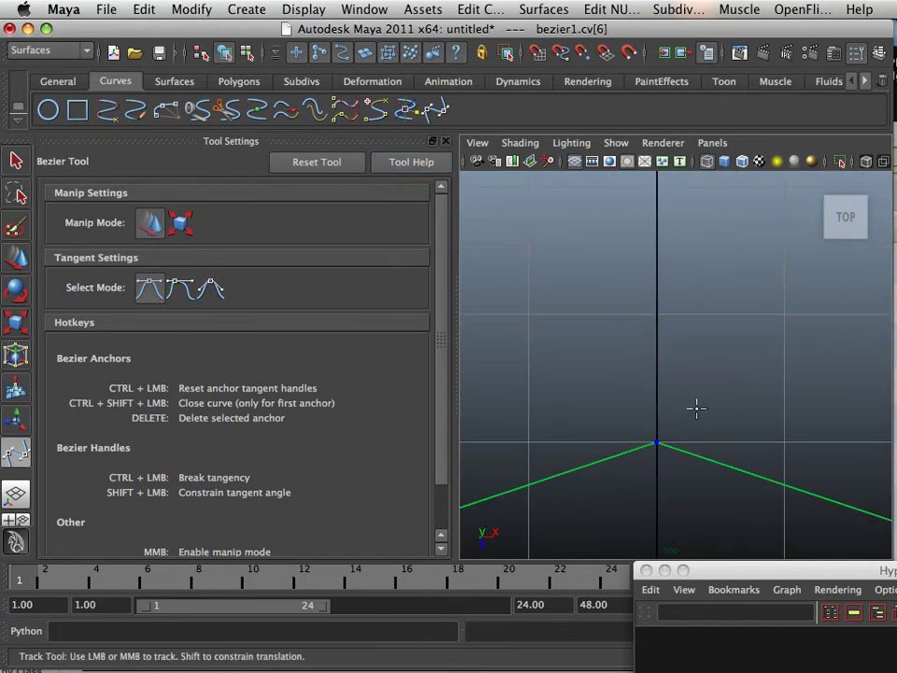
{"action": "left_click", "coordinate": [657, 442]}
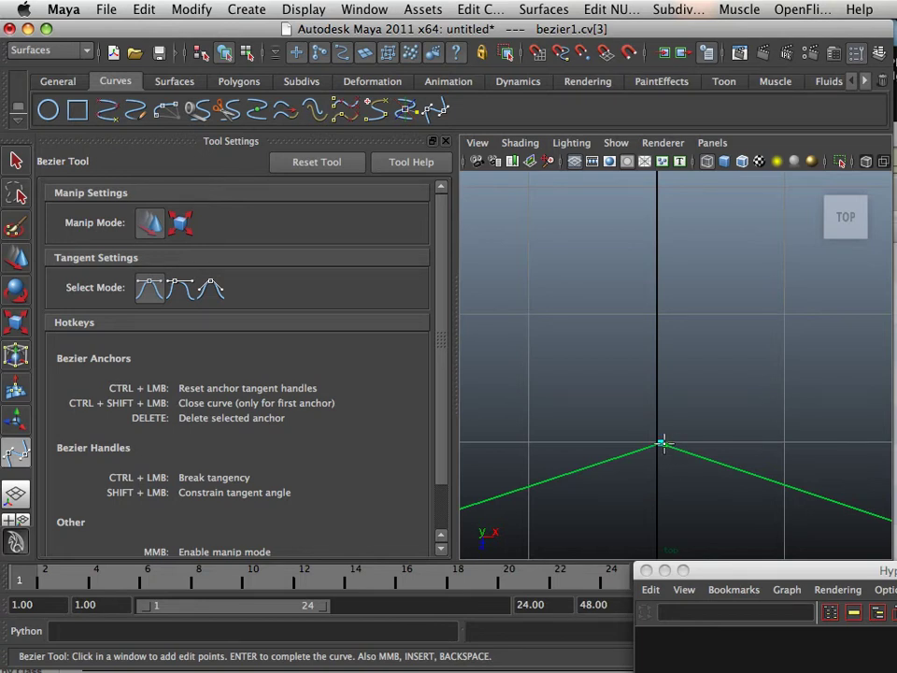
{"action": "left_click_drag", "start_coordinate": [661, 443], "coordinate": [731, 443]}
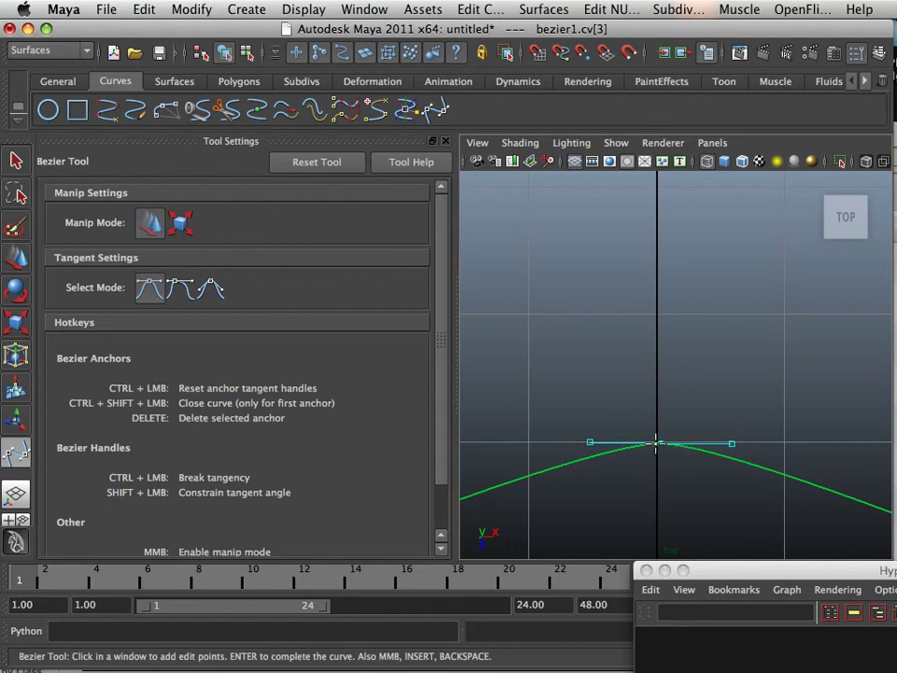
- Raise the Bezier curve's middle anchor one grid unit along the centre axis, trying out and undoing a tilt of its right tangent handle
{"action": "left_click_drag", "start_coordinate": [660, 443], "coordinate": [659, 313]}
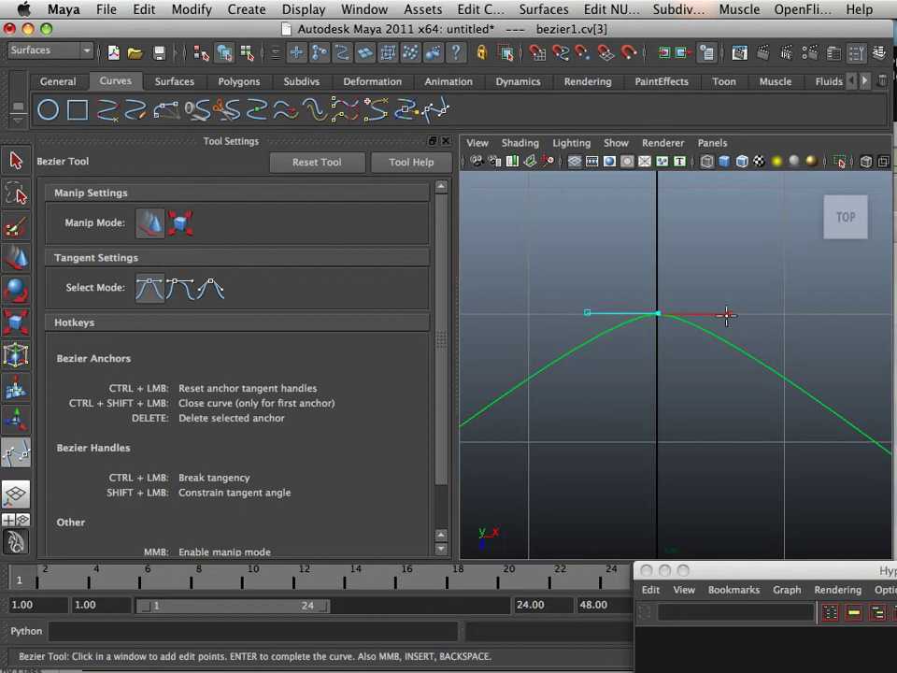
{"action": "left_click_drag", "start_coordinate": [726, 315], "coordinate": [744, 345]}
{"action": "key", "text": "z"}
{"action": "key", "text": "z"}
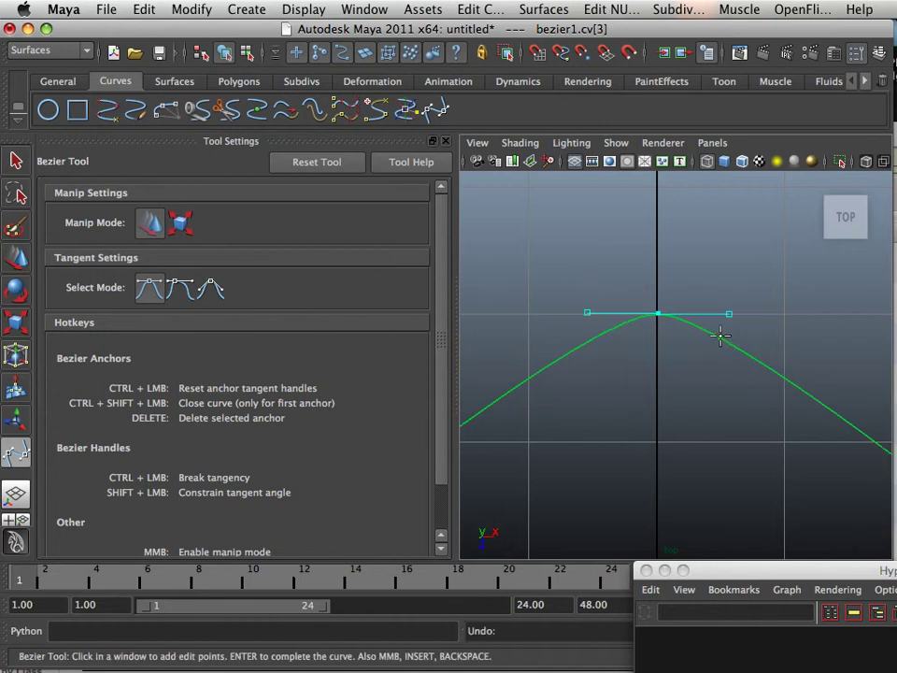
{"action": "left_click_drag", "start_coordinate": [658, 314], "coordinate": [661, 358]}
{"action": "scroll", "coordinate": [657, 417], "scroll_direction": "down", "scroll_amount": 5}
{"action": "scroll", "coordinate": [654, 408], "scroll_direction": "up", "scroll_amount": 3}
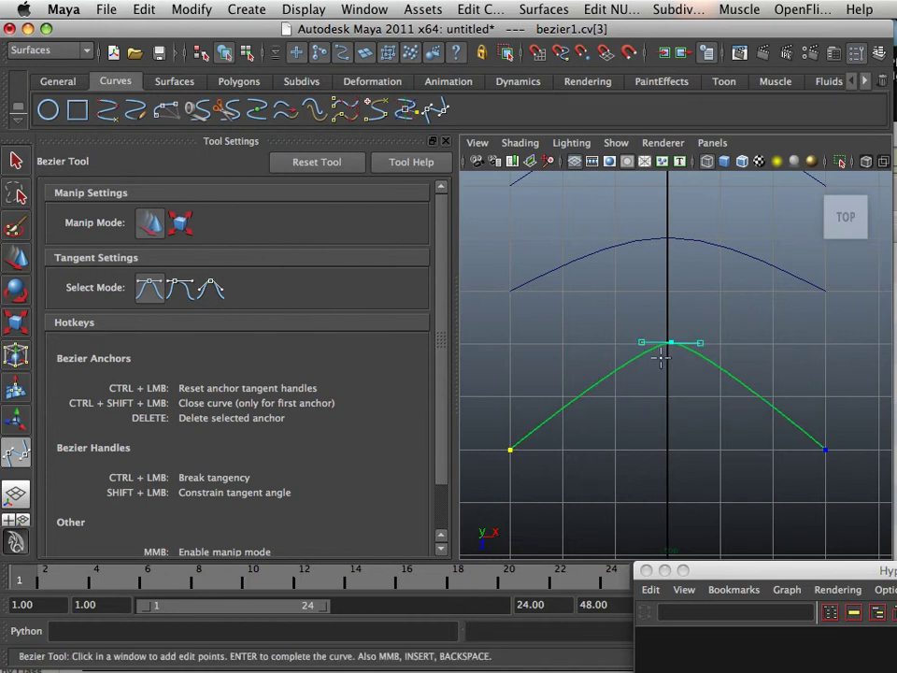
{"action": "scroll", "coordinate": [654, 411], "scroll_direction": "down", "scroll_amount": 4}
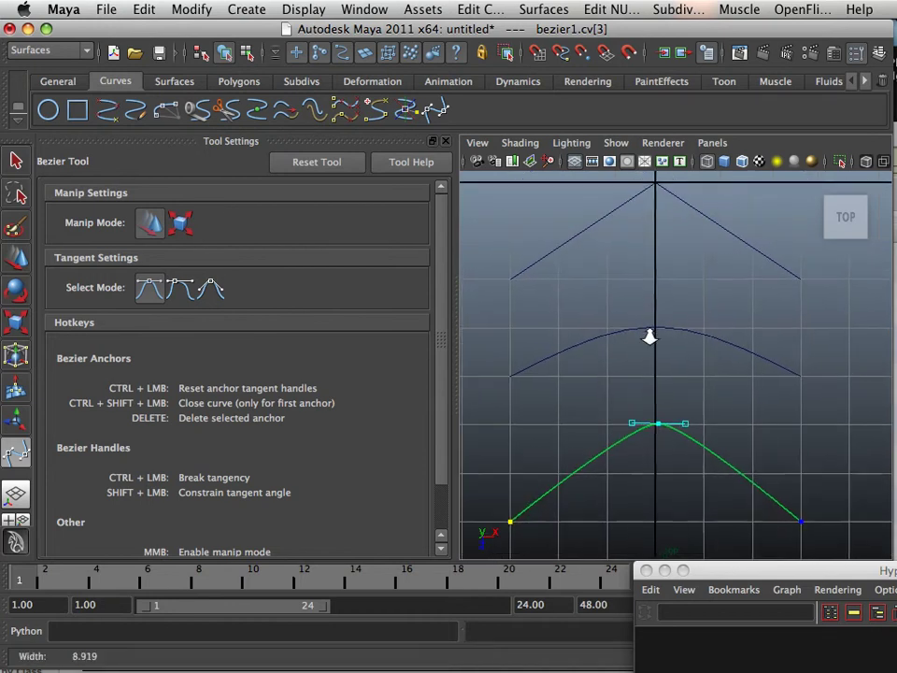
{"action": "scroll", "coordinate": [654, 338], "scroll_direction": "up", "scroll_amount": 1}
- Delete the cubic curve's middle control vertex with the Move tool active, and undo the deletion
{"action": "right_click_drag", "start_coordinate": [659, 326], "coordinate": [580, 323]}
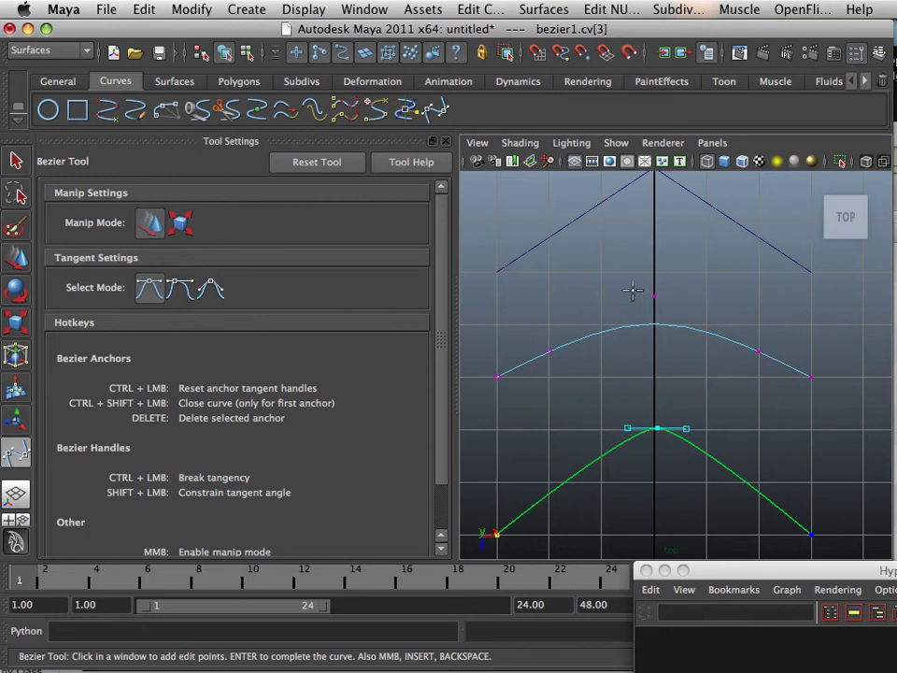
{"action": "left_click", "coordinate": [7, 260]}
{"action": "key", "text": "F8"}
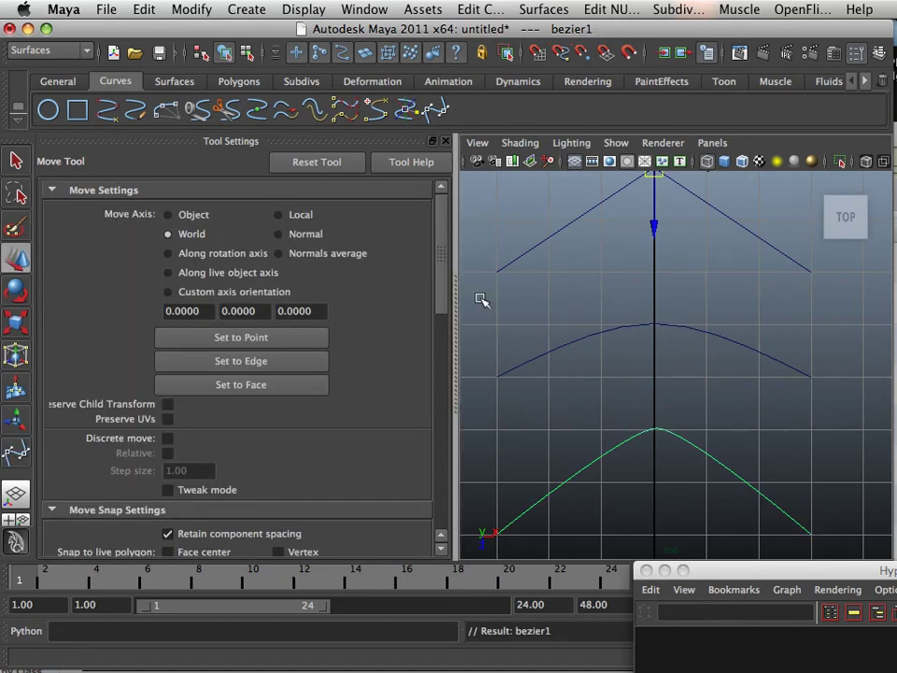
{"action": "left_click", "coordinate": [674, 326]}
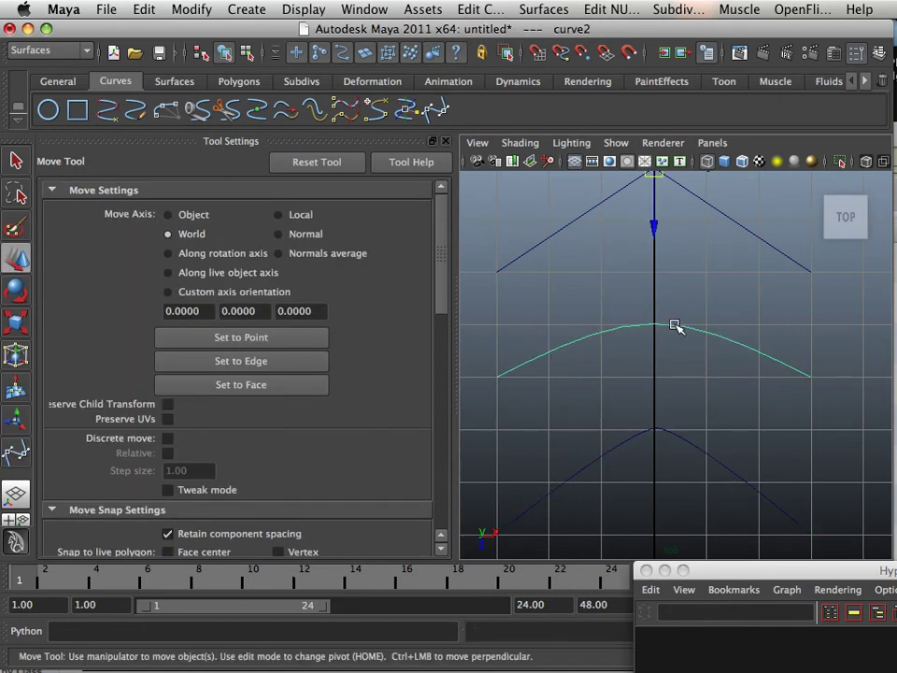
{"action": "right_click_drag", "start_coordinate": [674, 326], "coordinate": [629, 317]}
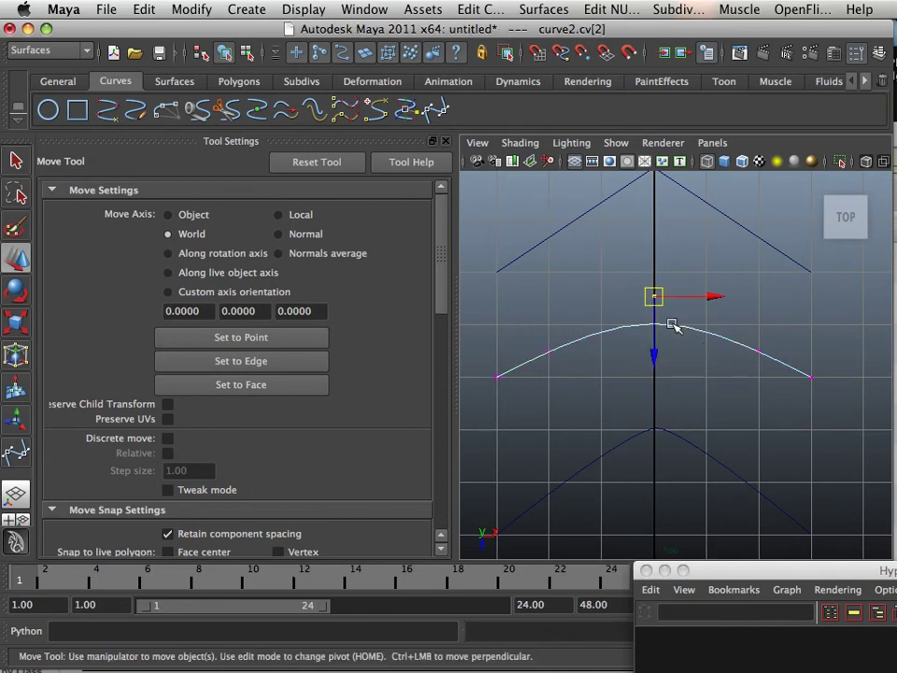
{"action": "key", "text": "z"}
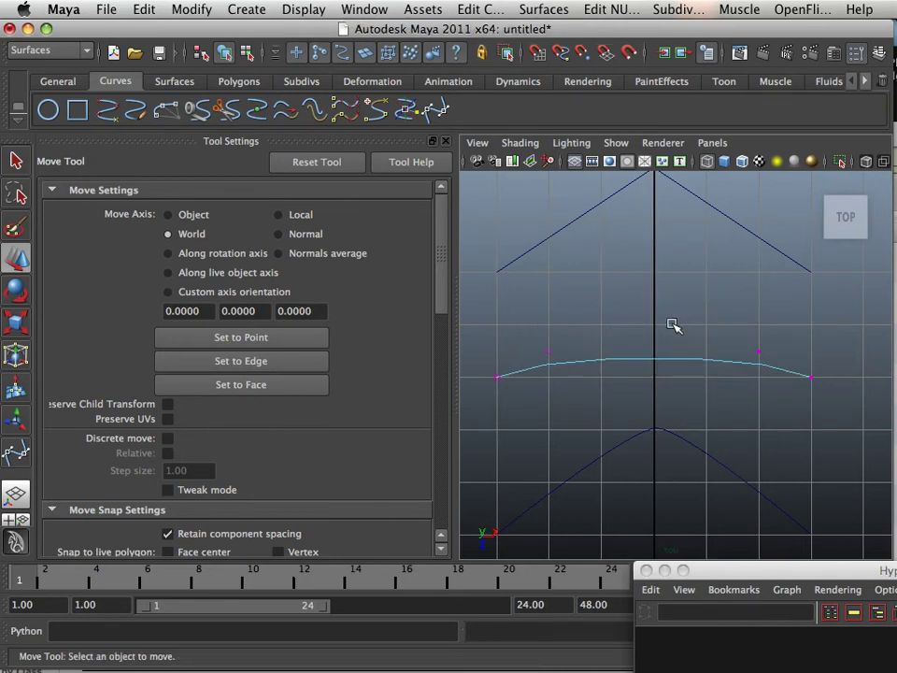
{"action": "left_click", "coordinate": [671, 324]}
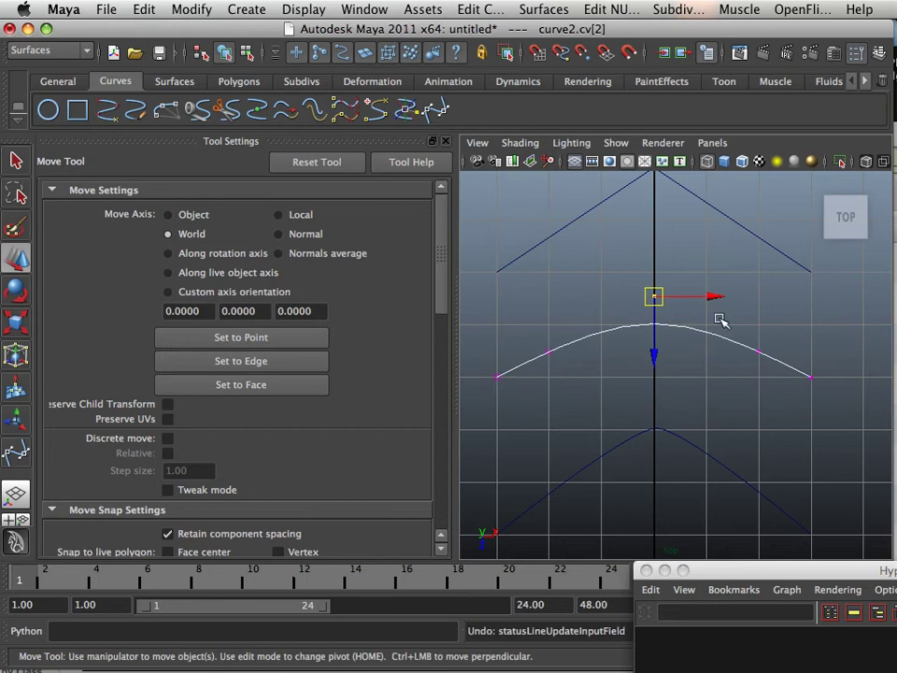
- Delete the linear curve's peak control vertex and undo the deletion
{"action": "middle_click_drag", "start_coordinate": [717, 317], "coordinate": [643, 375], "text": "alt"}
{"action": "right_click", "coordinate": [644, 375]}
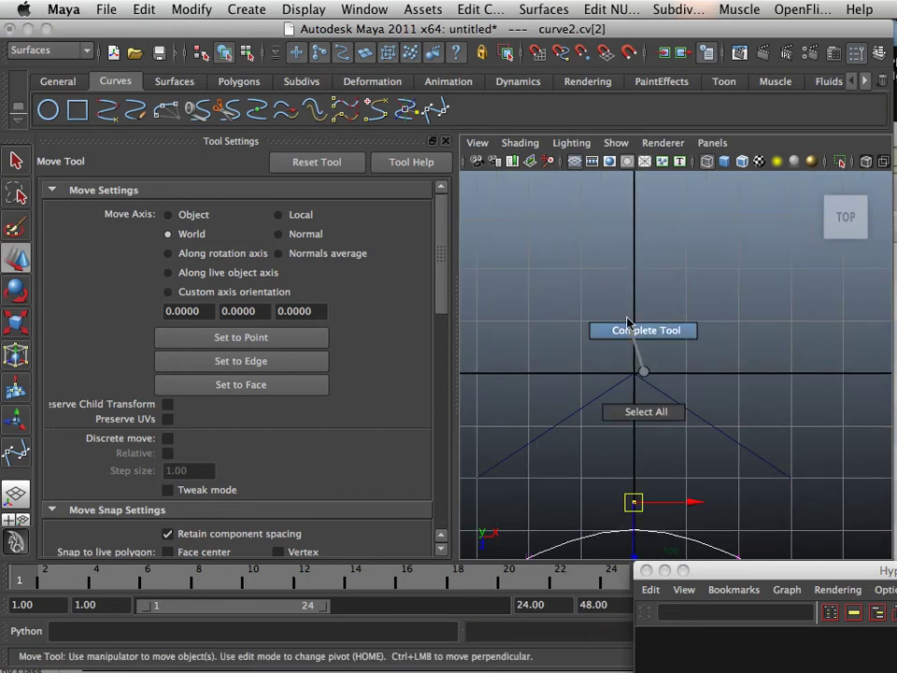
{"action": "right_click_drag", "start_coordinate": [646, 374], "coordinate": [602, 375]}
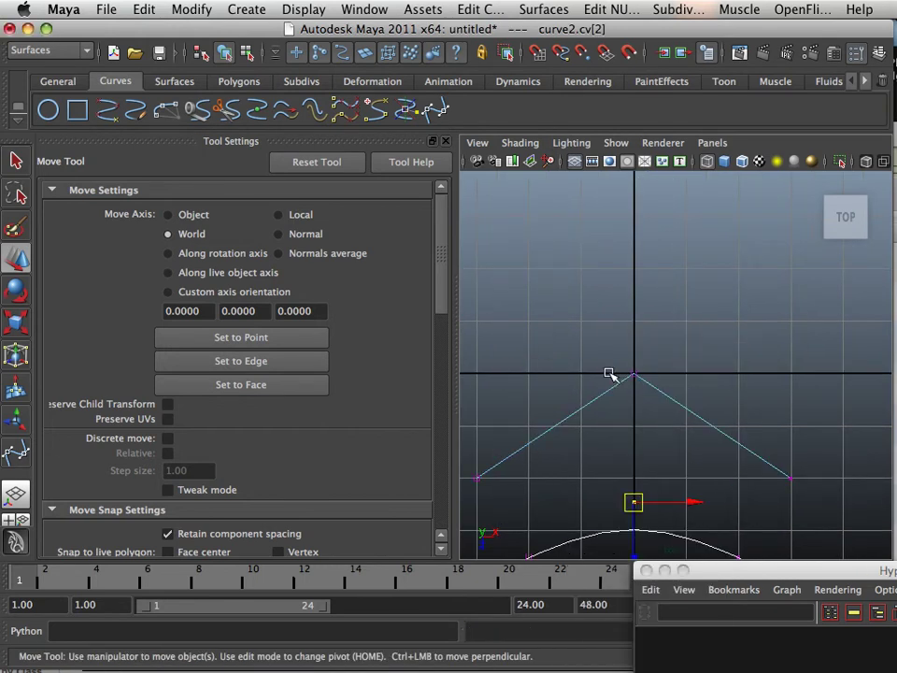
{"action": "left_click_drag", "start_coordinate": [614, 359], "coordinate": [691, 402]}
{"action": "key", "text": "Delete"}
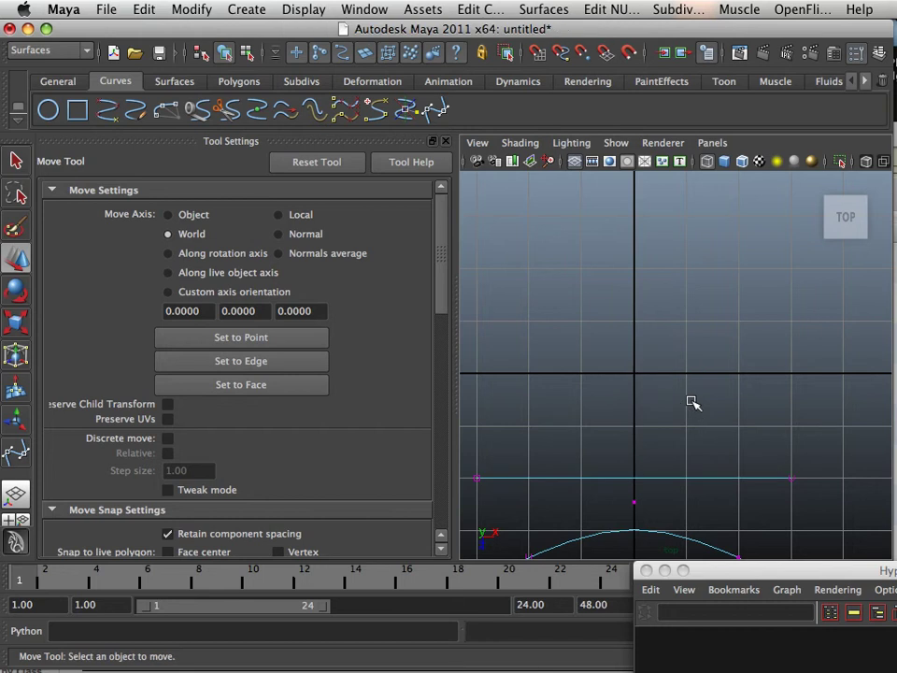
{"action": "key", "text": "z"}
- Insert a knot at a curve point about halfway along the linear curve's right segment and display the curve's control vertices
{"action": "middle_click_drag", "start_coordinate": [645, 412], "coordinate": [645, 331], "text": "alt"}
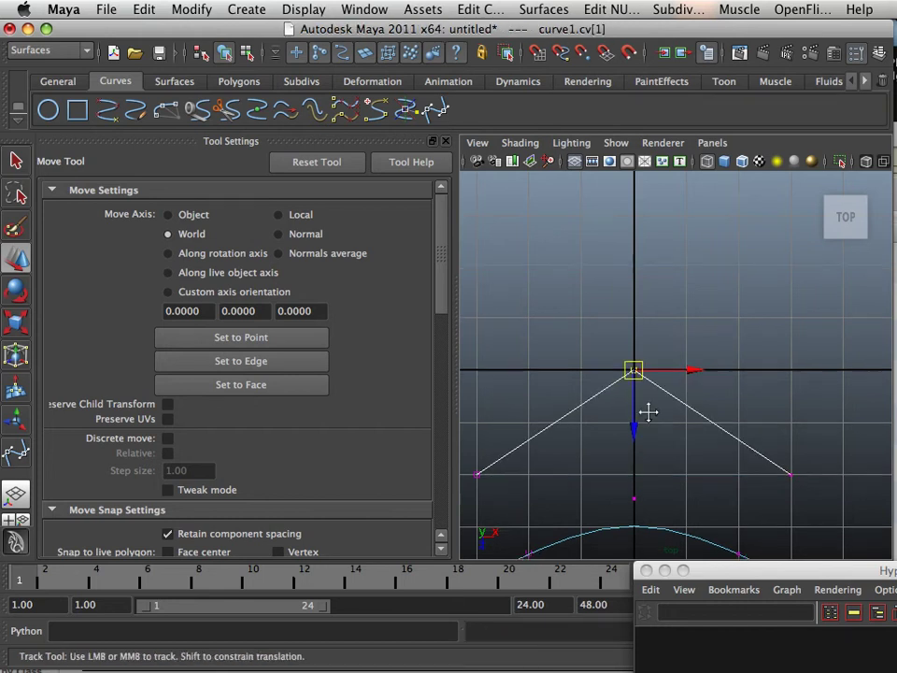
{"action": "middle_click_drag", "start_coordinate": [673, 412], "coordinate": [654, 400], "text": "alt"}
{"action": "right_click_drag", "start_coordinate": [654, 400], "coordinate": [689, 346], "text": "alt"}
{"action": "middle_click_drag", "start_coordinate": [689, 346], "coordinate": [677, 393], "text": "alt"}
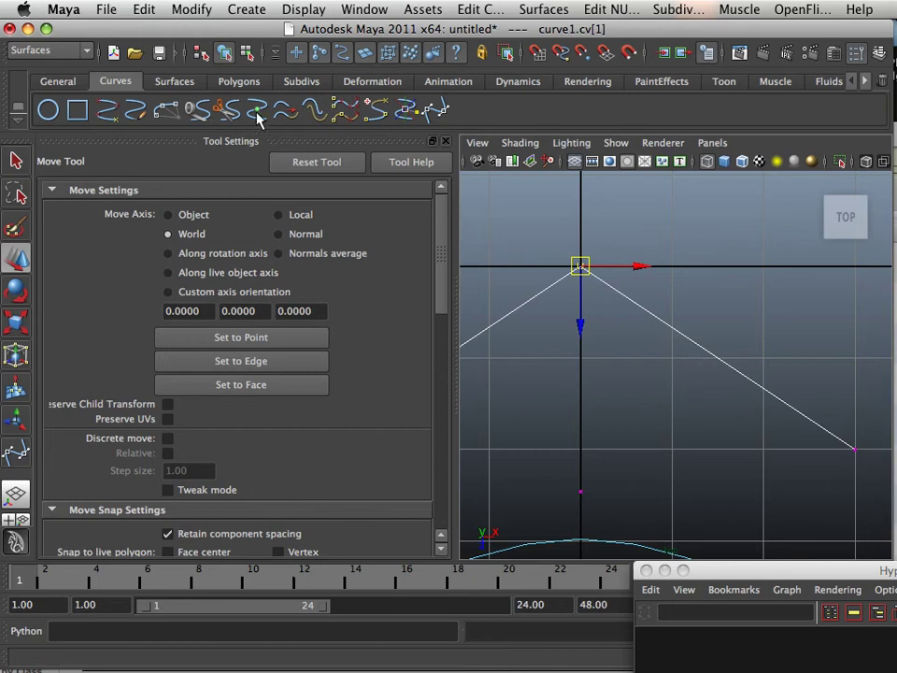
{"action": "right_click", "coordinate": [679, 336]}
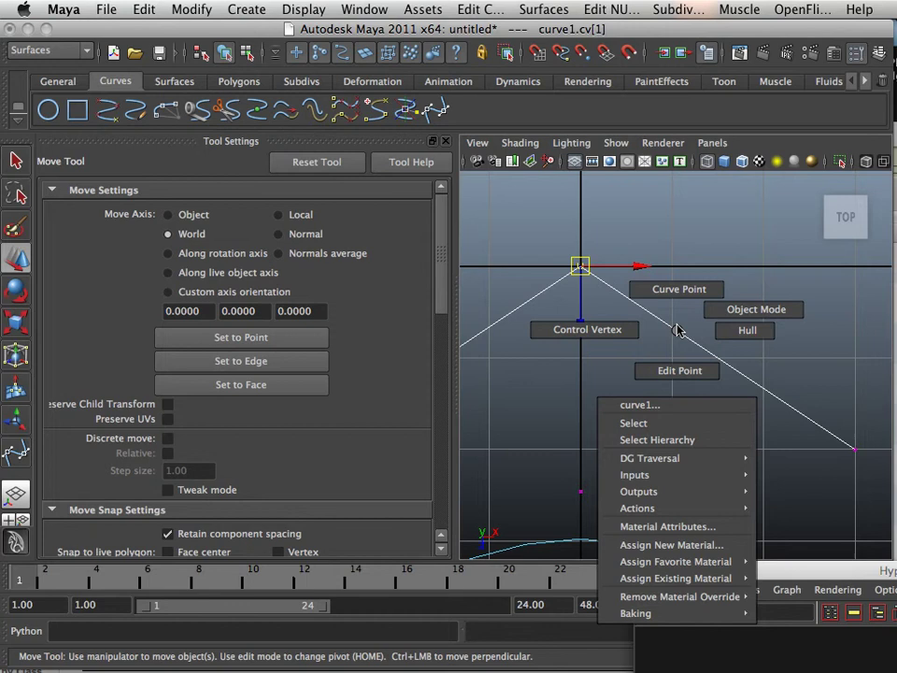
{"action": "left_click", "coordinate": [679, 290]}
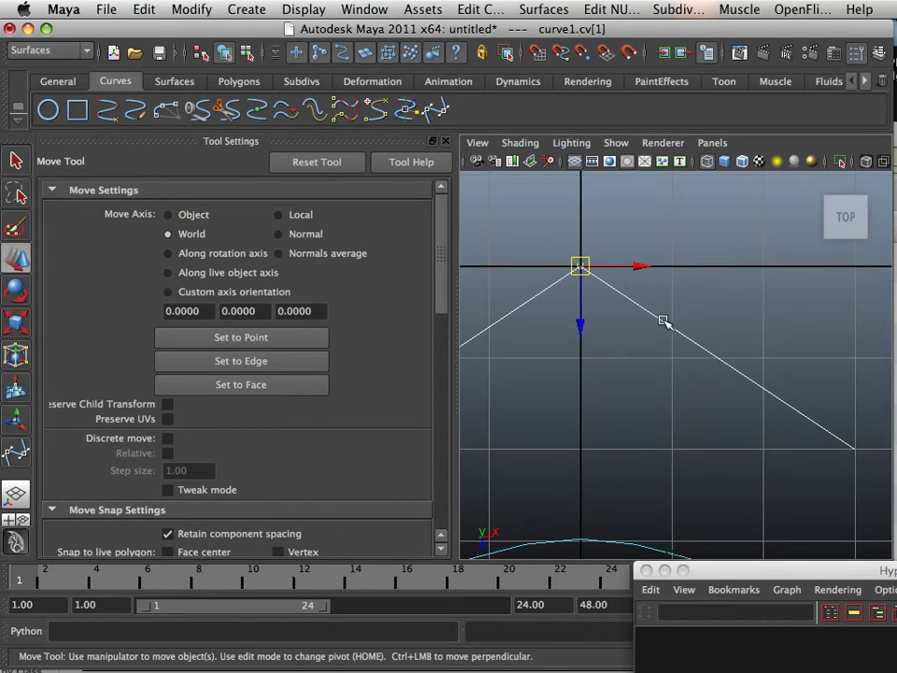
{"action": "left_click", "coordinate": [727, 359]}
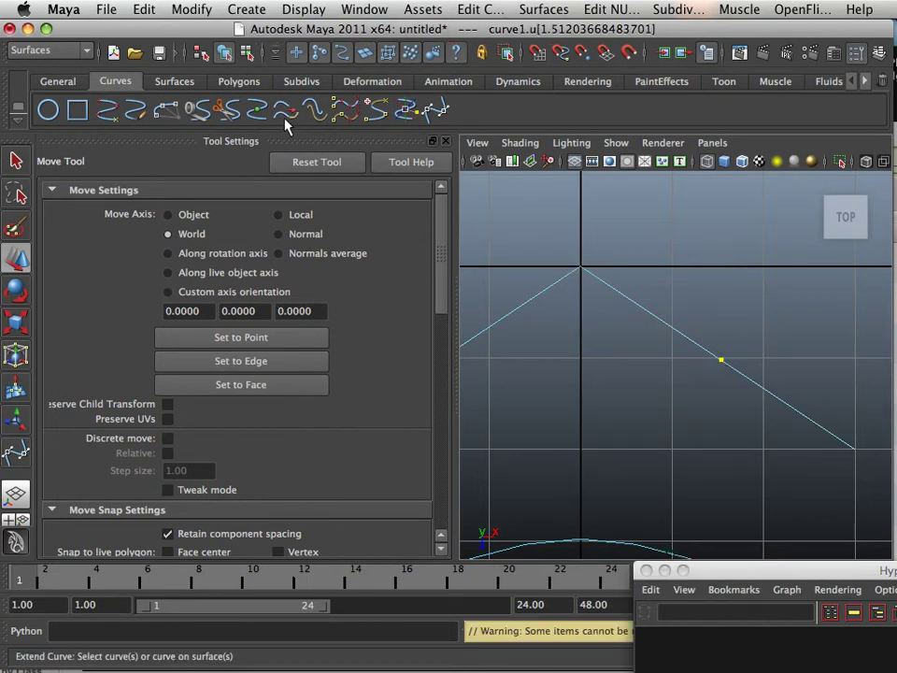
{"action": "key", "text": "F8"}
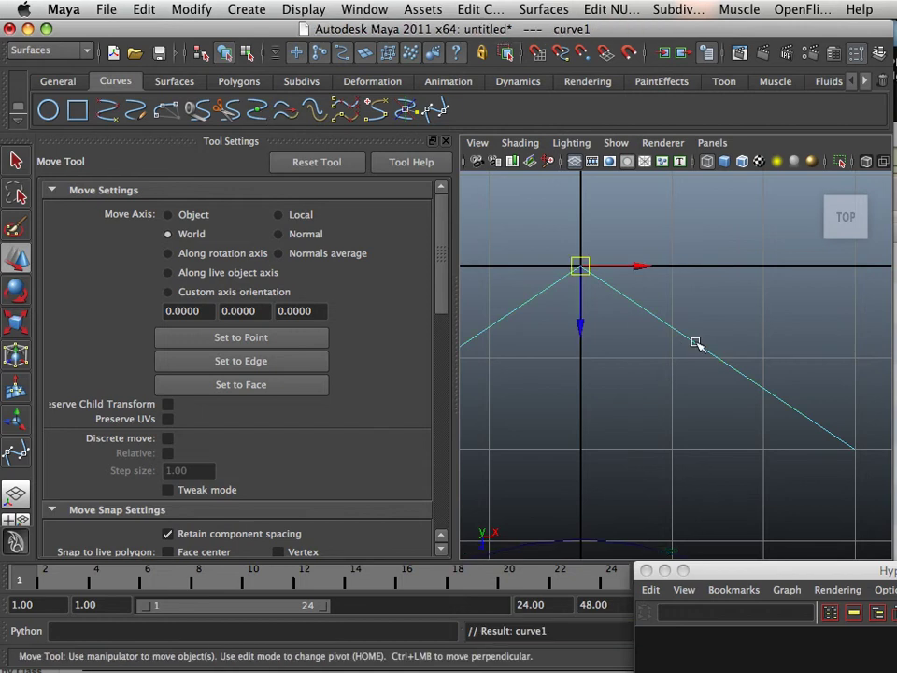
{"action": "right_click", "coordinate": [696, 344]}
{"action": "left_click", "coordinate": [643, 342]}
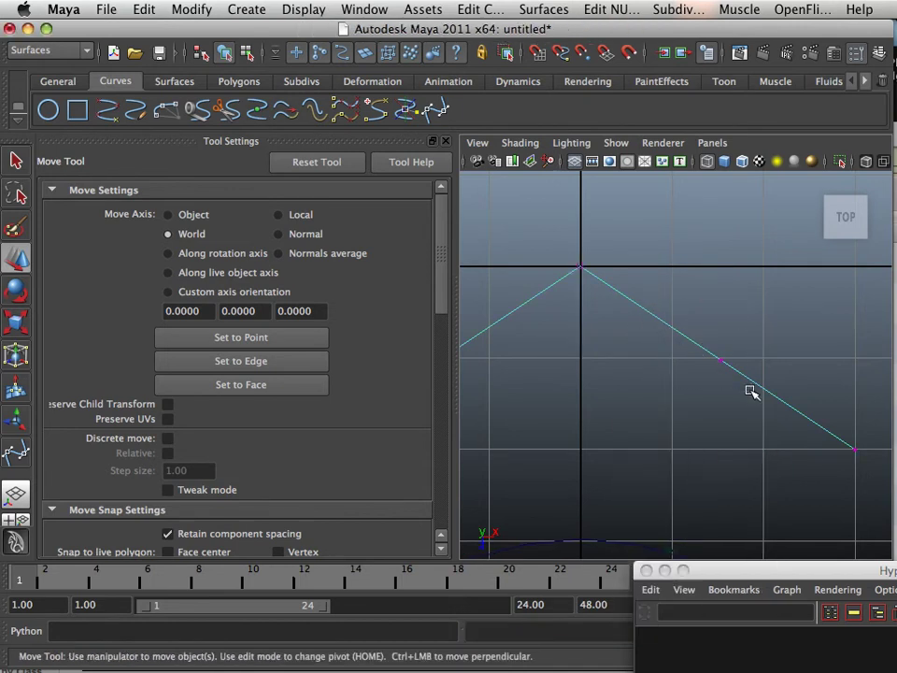
- Move the inserted control vertex left to bend the linear curve's right segment, and undo both the move and the knot insertion
{"action": "left_click", "coordinate": [721, 361]}
{"action": "left_click_drag", "start_coordinate": [720, 361], "coordinate": [679, 360]}
{"action": "middle_click_drag", "start_coordinate": [660, 349], "coordinate": [706, 373], "text": "alt"}
{"action": "scroll", "coordinate": [701, 371], "scroll_direction": "down", "scroll_amount": 1}
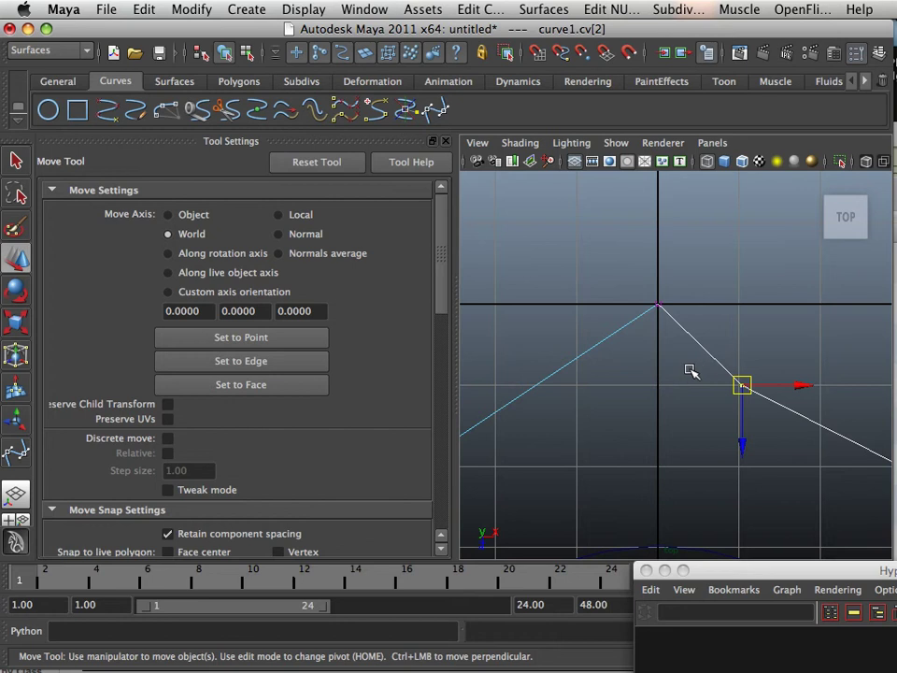
{"action": "left_click", "coordinate": [690, 371]}
{"action": "middle_click_drag", "start_coordinate": [655, 370], "coordinate": [657, 345], "text": "alt"}
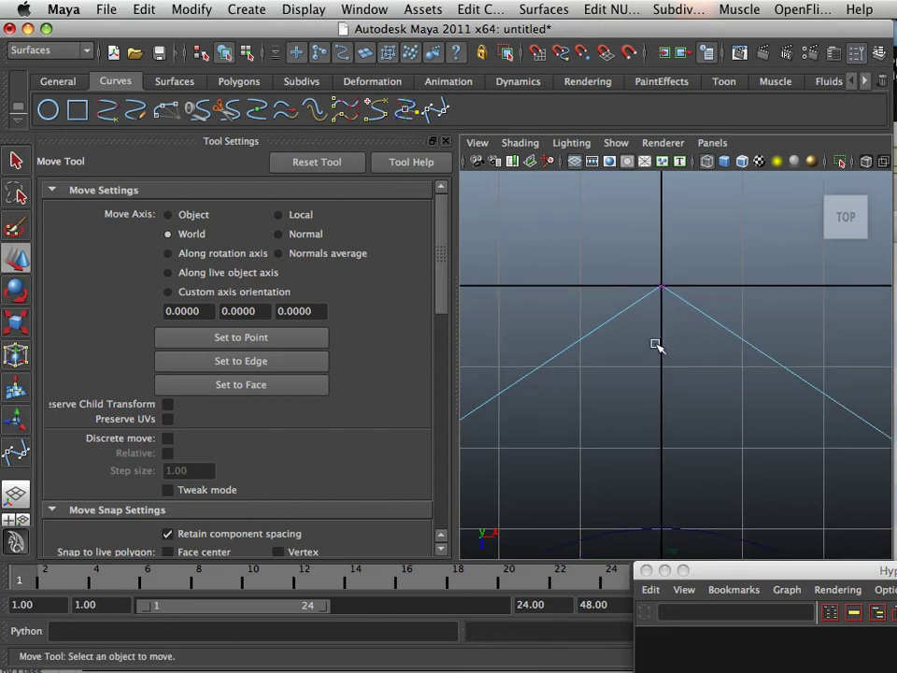
- Detach the linear curve at a curve point a little past the middle of its right segment and select the detached end piece
{"action": "right_click", "coordinate": [683, 305]}
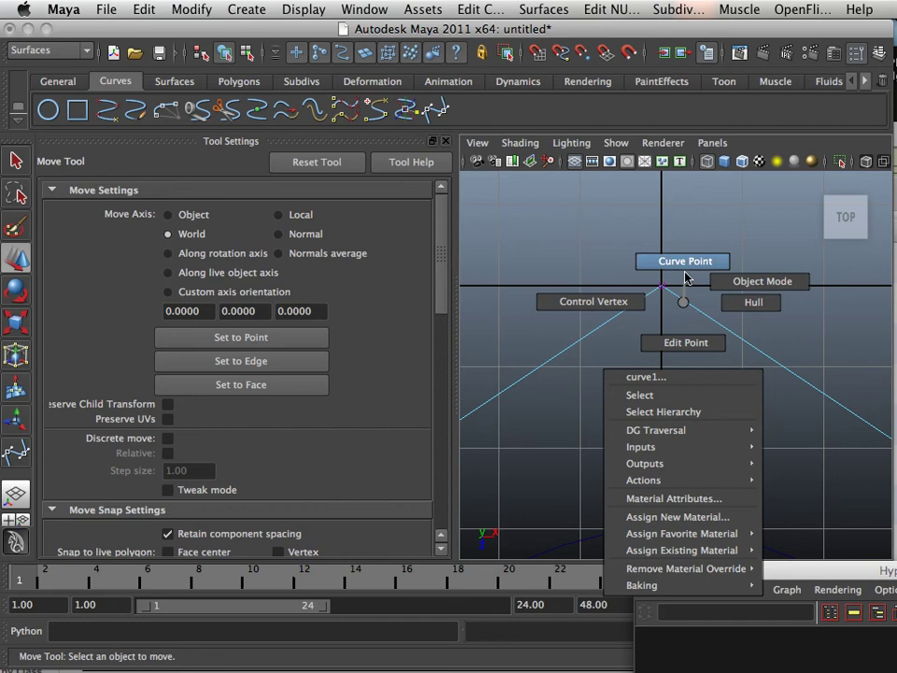
{"action": "left_click", "coordinate": [686, 282]}
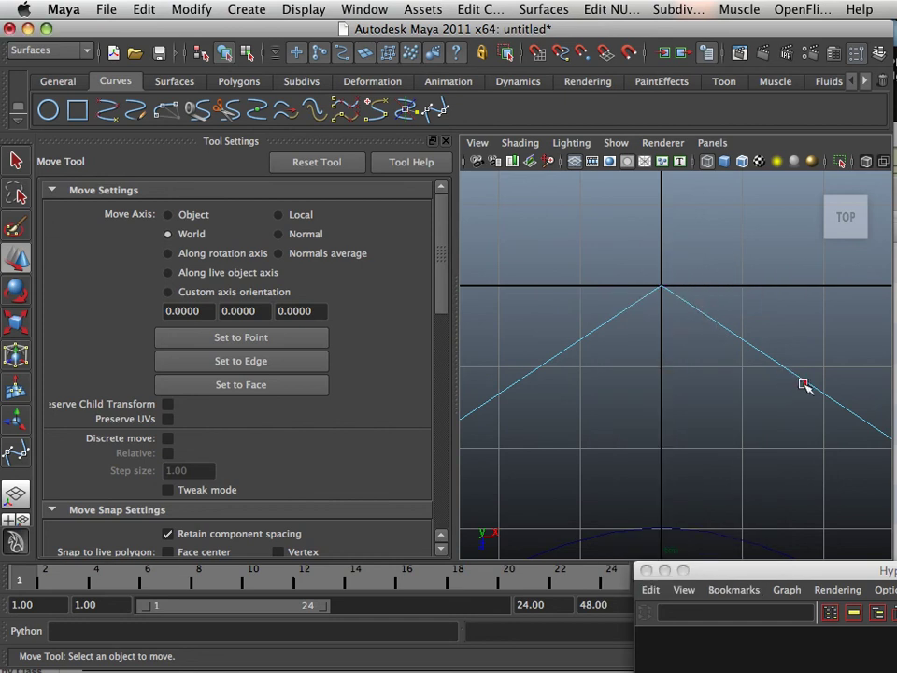
{"action": "left_click", "coordinate": [805, 382]}
{"action": "left_click", "coordinate": [232, 117]}
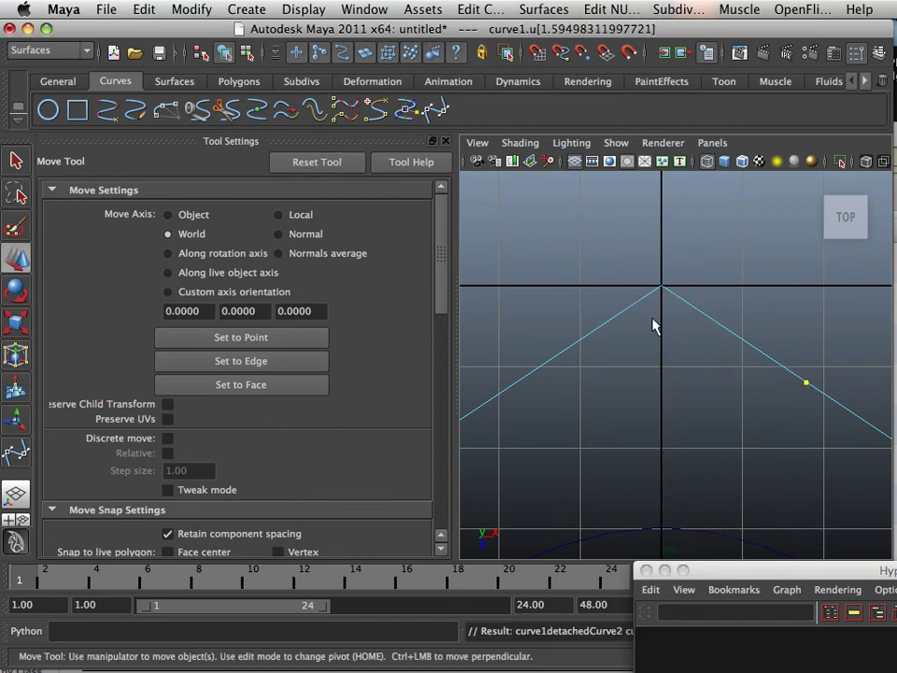
{"action": "middle_click_drag", "start_coordinate": [777, 367], "coordinate": [715, 339], "text": "alt"}
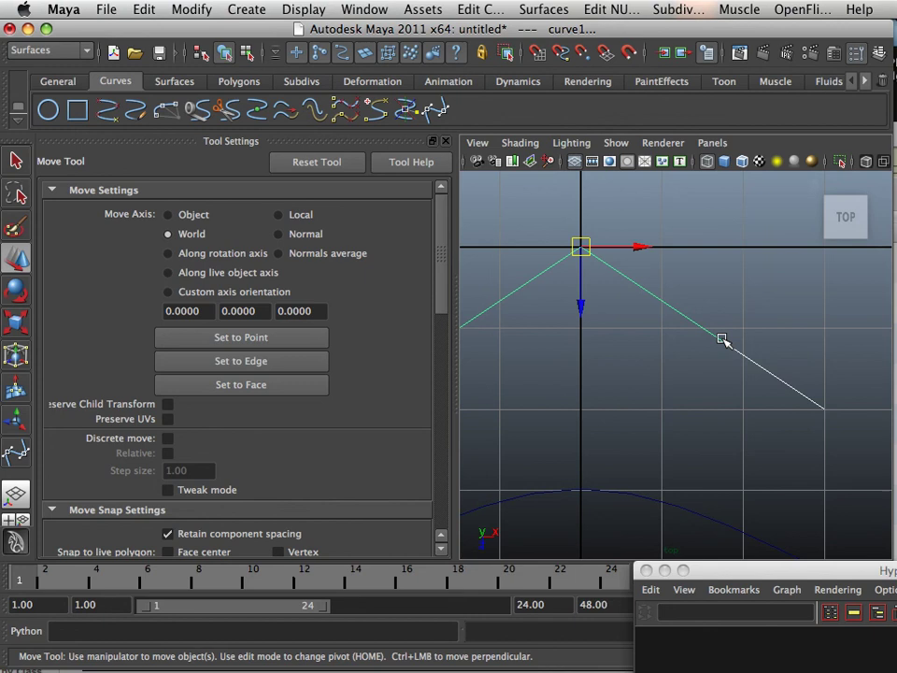
{"action": "left_click", "coordinate": [744, 354]}
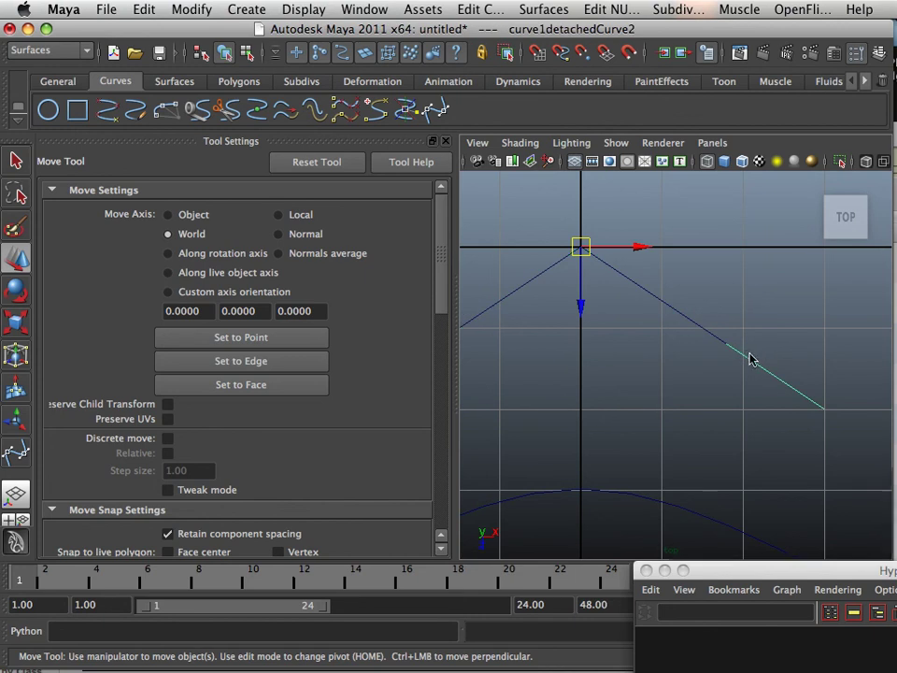
- Attach the detached end piece and the rest of the linear curve using Blend with a bias of 0.5, without keeping the originals
{"action": "right_click", "coordinate": [749, 355]}
{"action": "left_click", "coordinate": [753, 326]}
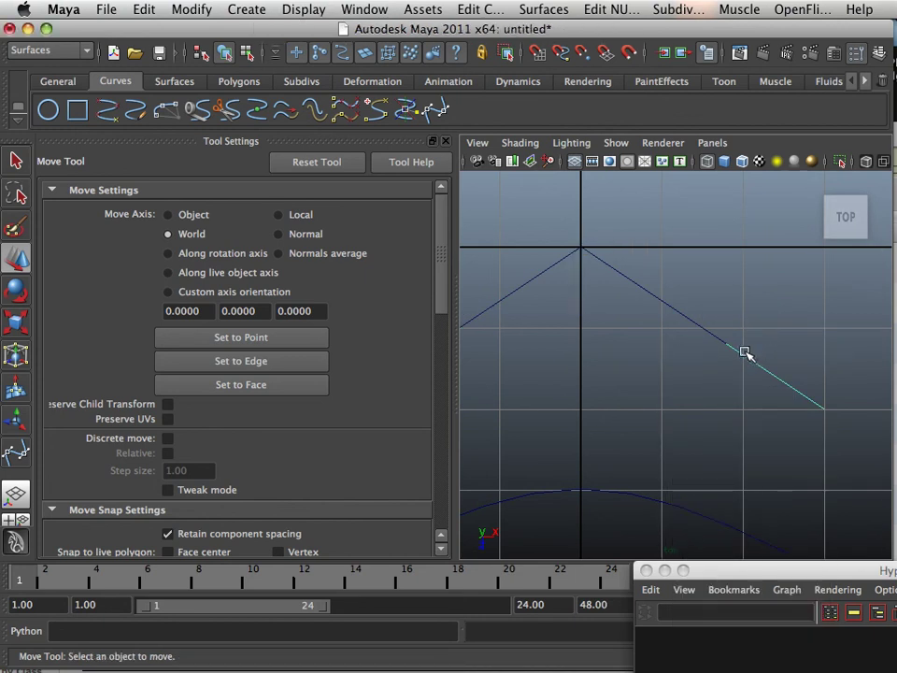
{"action": "right_click", "coordinate": [745, 353]}
{"action": "left_click", "coordinate": [787, 337]}
{"action": "left_click", "coordinate": [696, 321]}
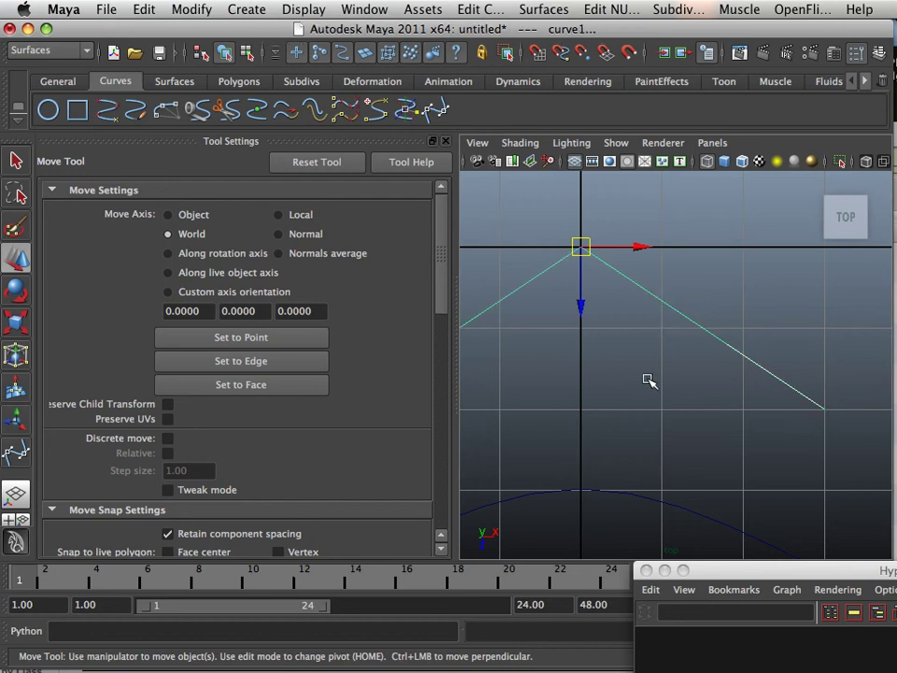
{"action": "left_click", "coordinate": [483, 12]}
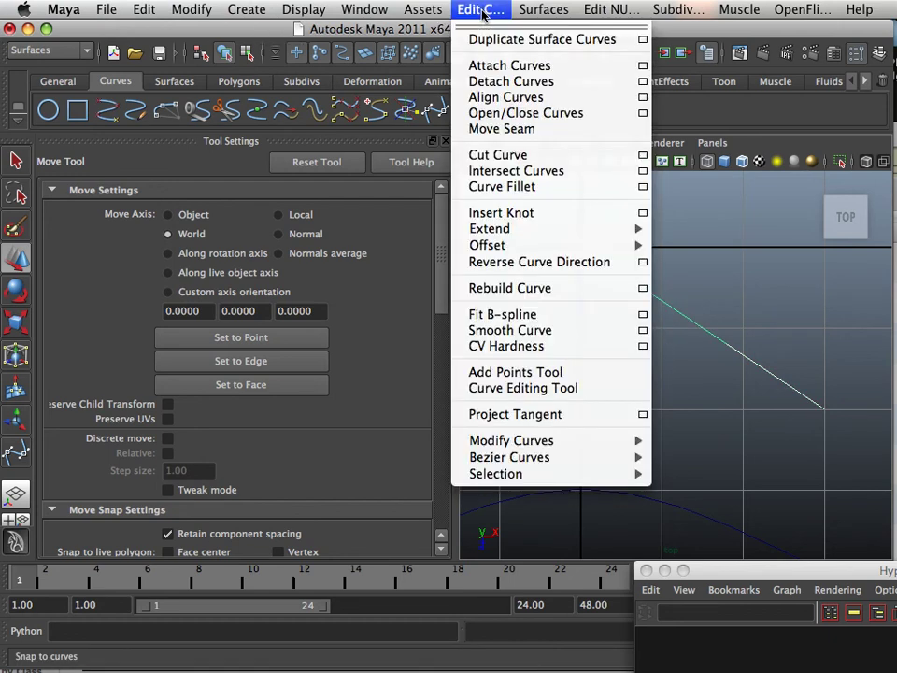
{"action": "left_click", "coordinate": [643, 67]}
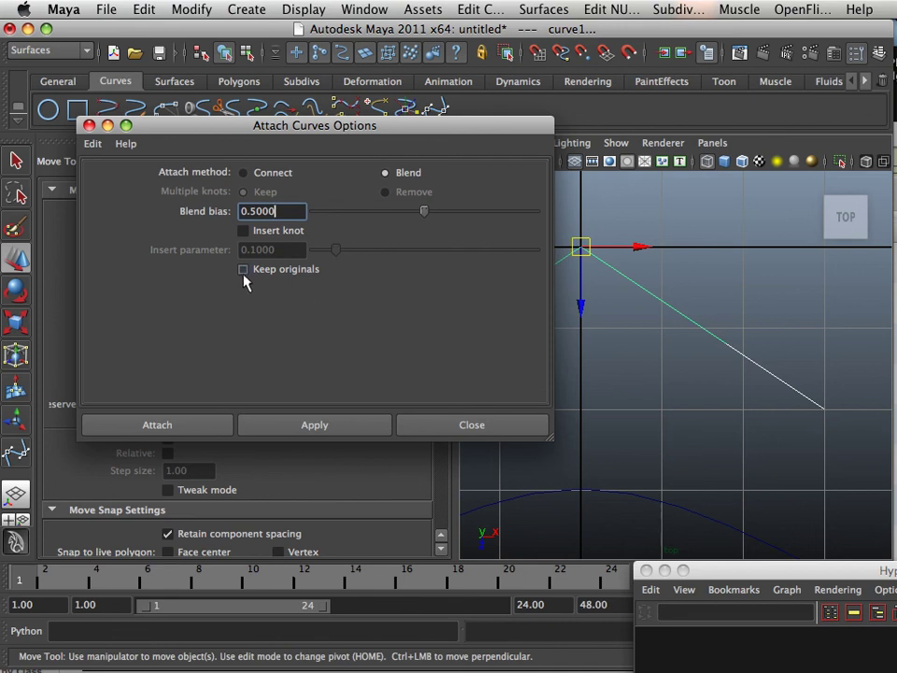
{"action": "left_click", "coordinate": [314, 425]}
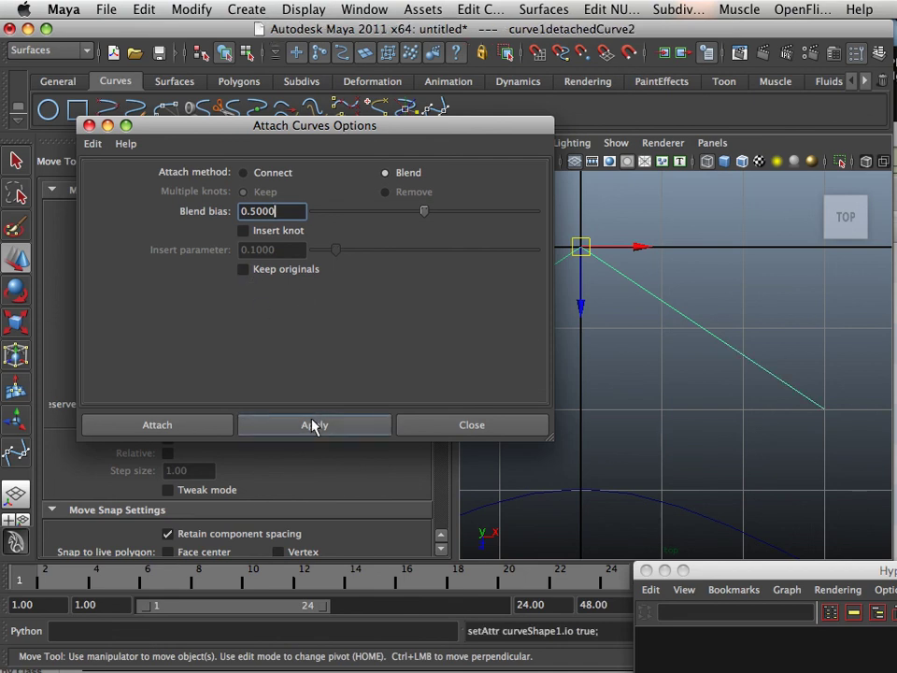
{"action": "left_click", "coordinate": [631, 387]}
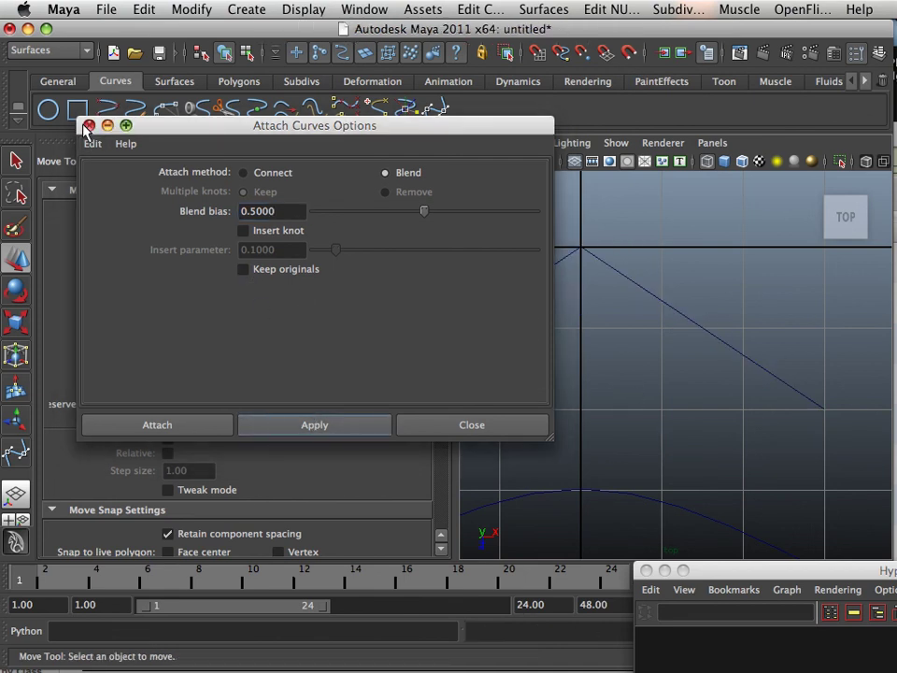
{"action": "left_click", "coordinate": [89, 125]}
{"action": "middle_click_drag", "start_coordinate": [474, 370], "coordinate": [549, 409], "text": "alt"}
{"action": "mouse_move", "coordinate": [549, 409]}
{"action": "right_mouse_down", "text": "alt"}
{"action": "mouse_move", "coordinate": [563, 408]}
{"action": "mouse_move", "coordinate": [559, 393]}
{"action": "right_mouse_up", "text": "alt"}
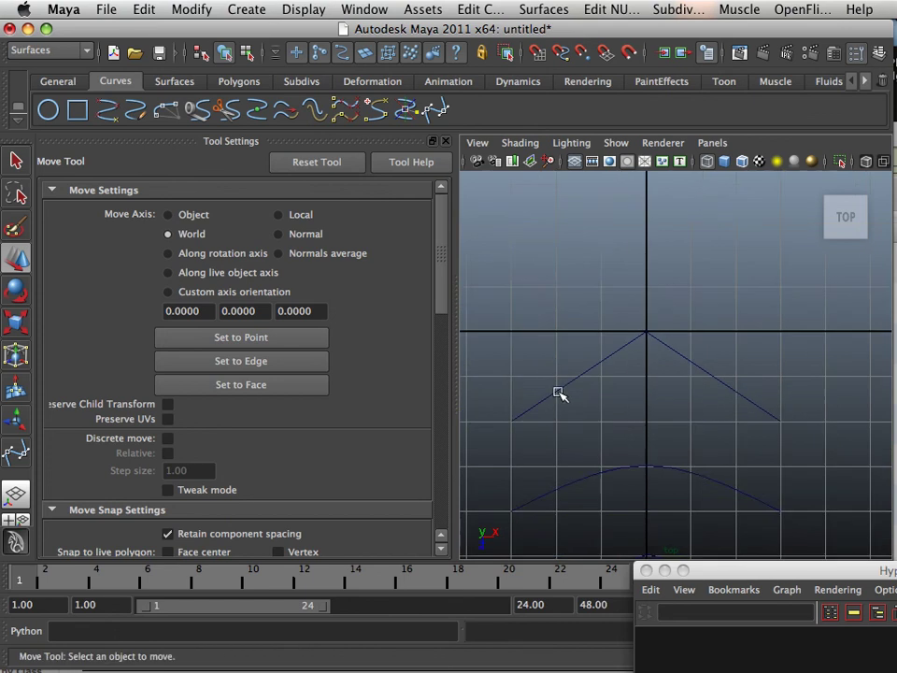
{"action": "middle_click_drag", "start_coordinate": [559, 392], "coordinate": [615, 340], "text": "alt"}
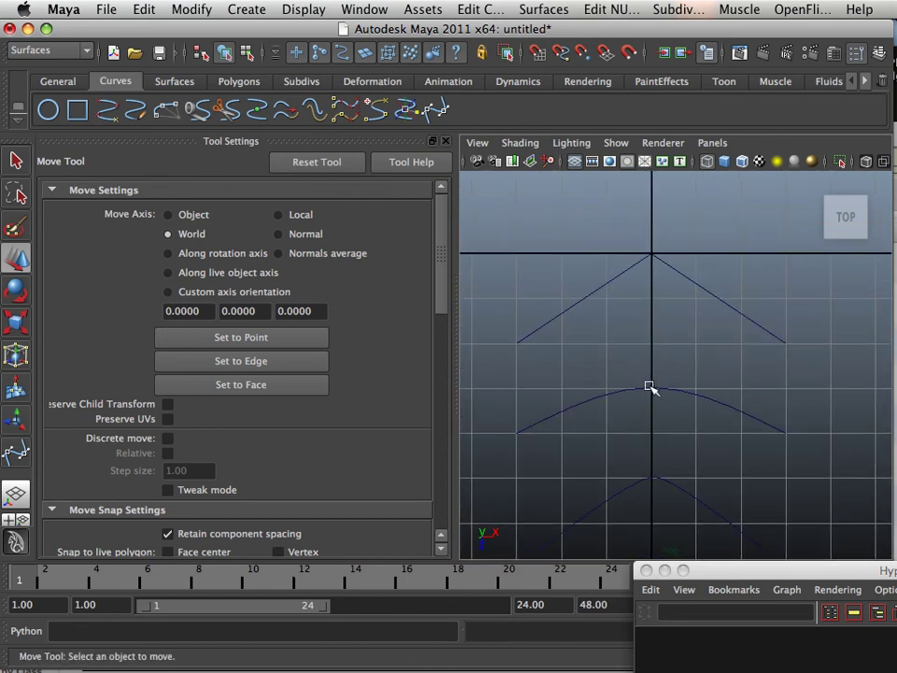
{"action": "middle_click_drag", "start_coordinate": [651, 409], "coordinate": [606, 415], "text": "alt"}
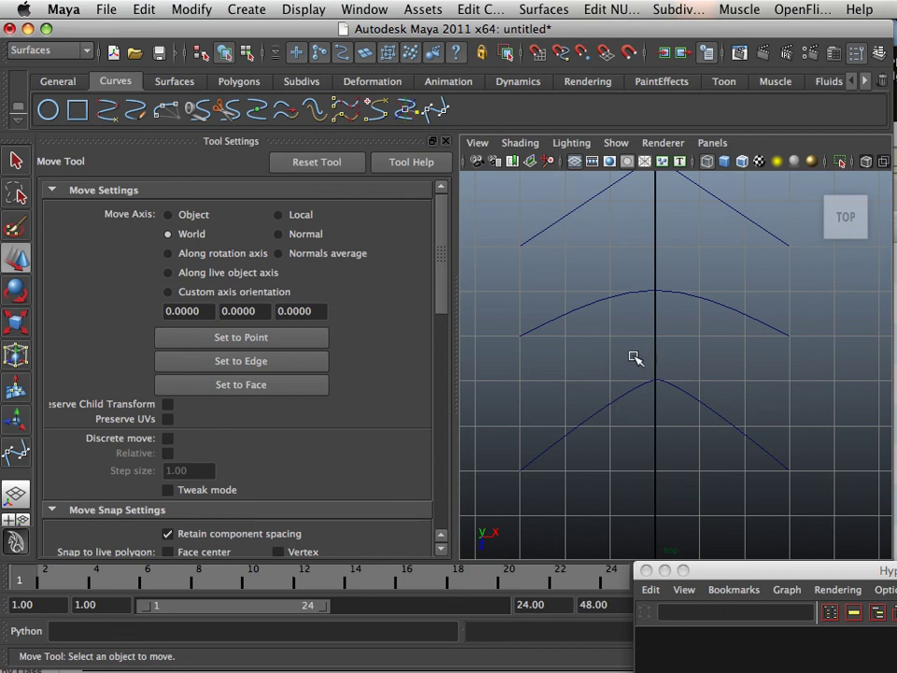
{"action": "middle_click_drag", "start_coordinate": [632, 356], "coordinate": [626, 378], "text": "alt"}
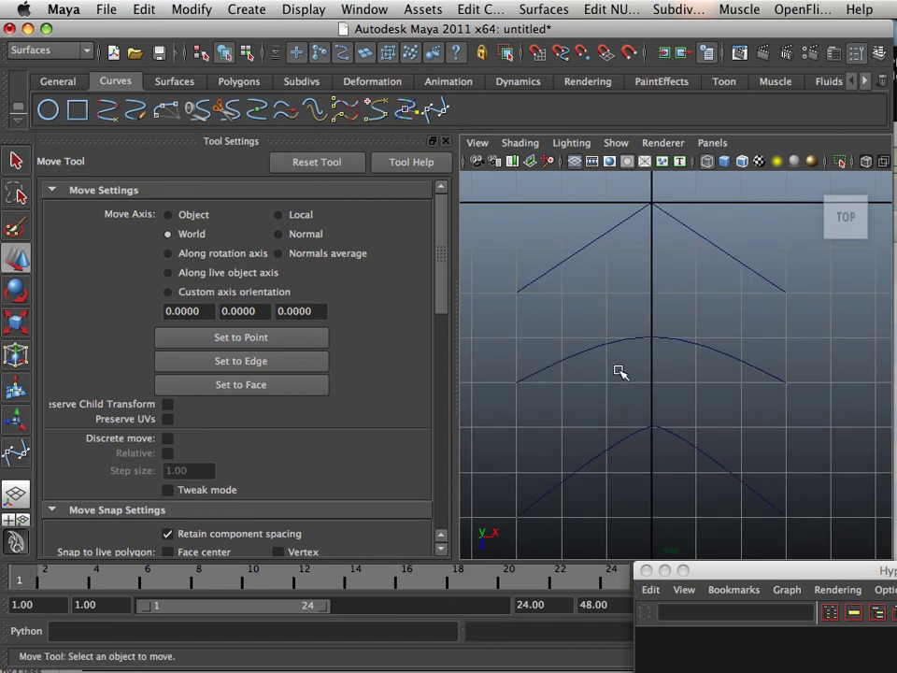